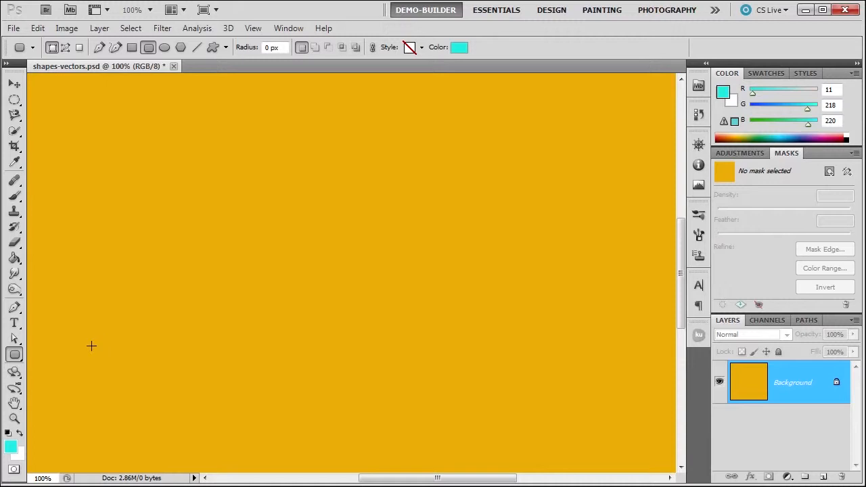
- Try a cyan Rounded Rectangle shape with unconstrained proportions and a 0 px radius on the orange canvas, and undo it
left_click(14, 354)
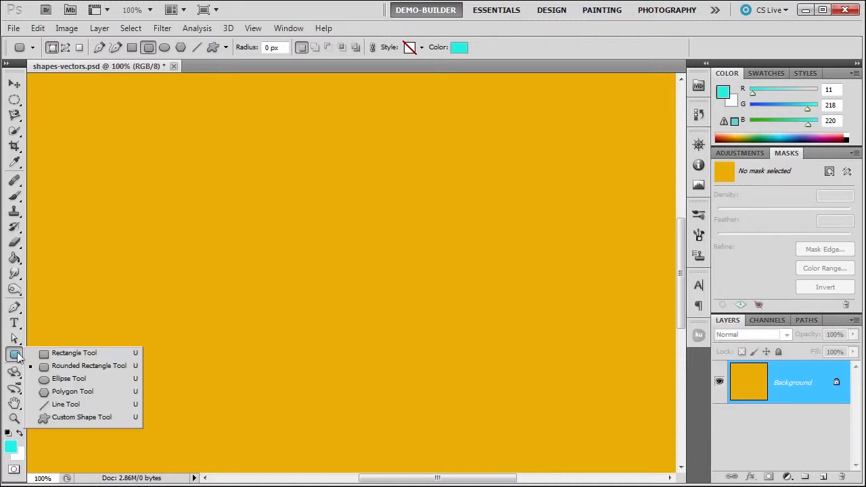
left_click(58, 366)
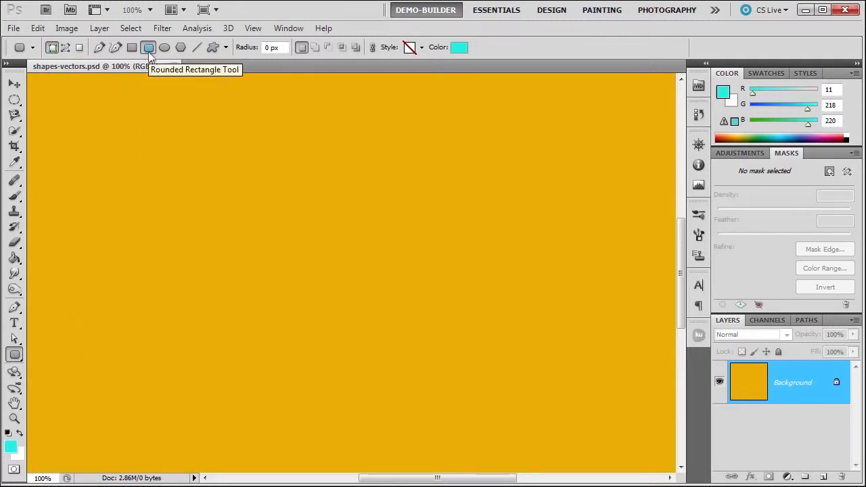
left_click(226, 48)
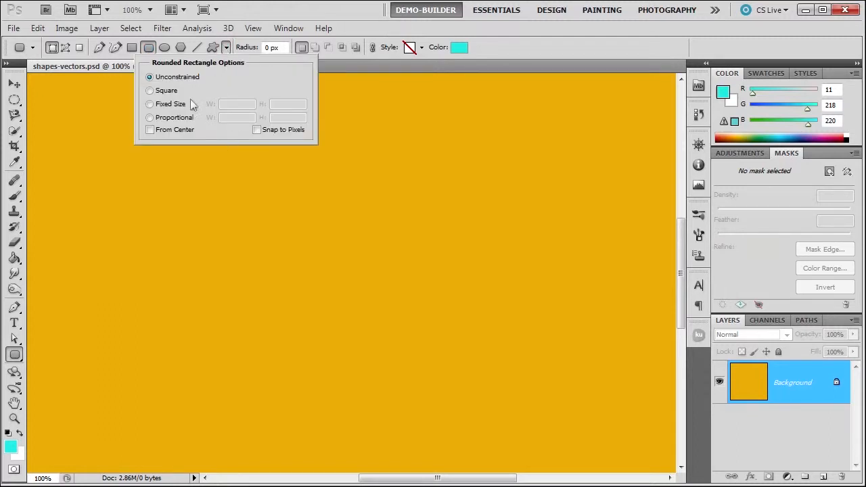
left_click(565, 45)
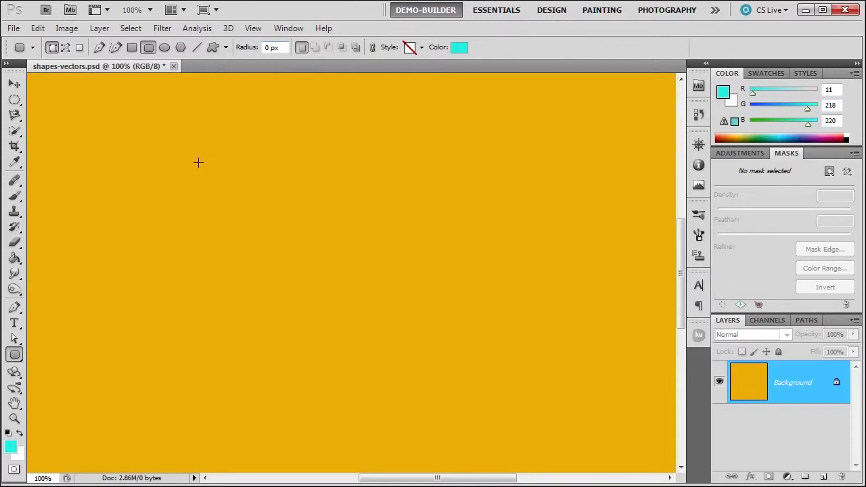
left_click_drag(198, 162, 377, 287)
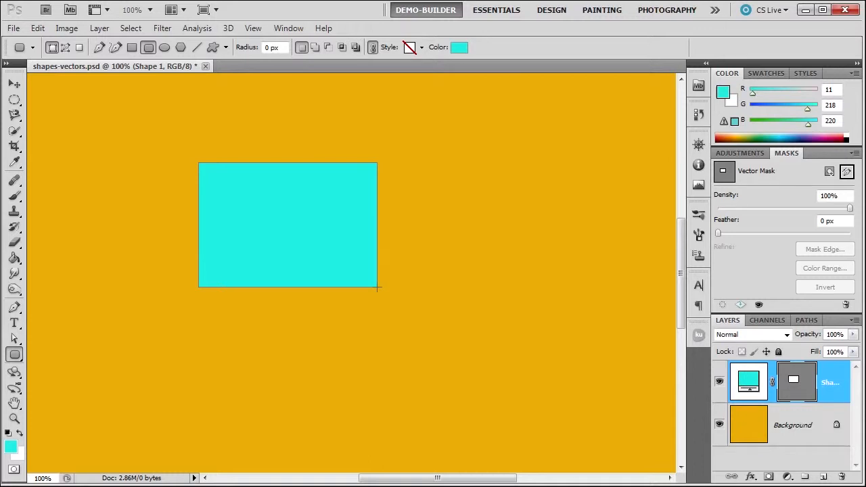
key("ctrl+z")
- Set the corner radius to 10 px, try a rounded rectangle with it on the canvas, and undo the shape
left_click(279, 48)
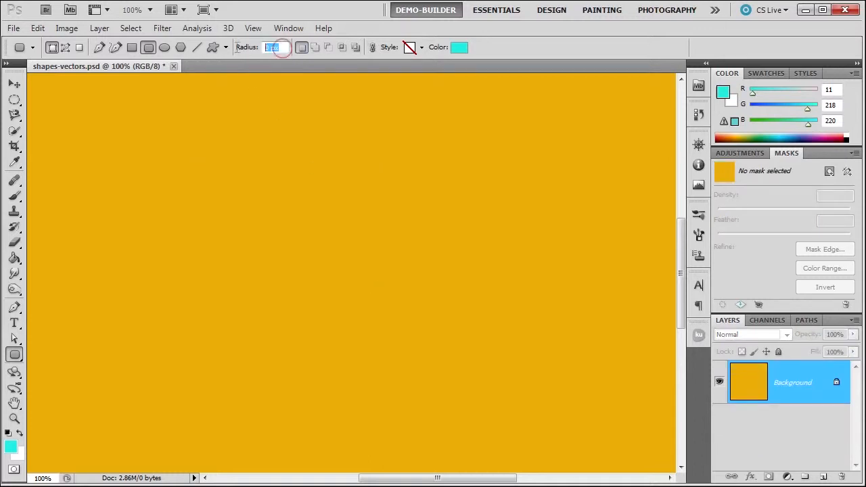
type("10")
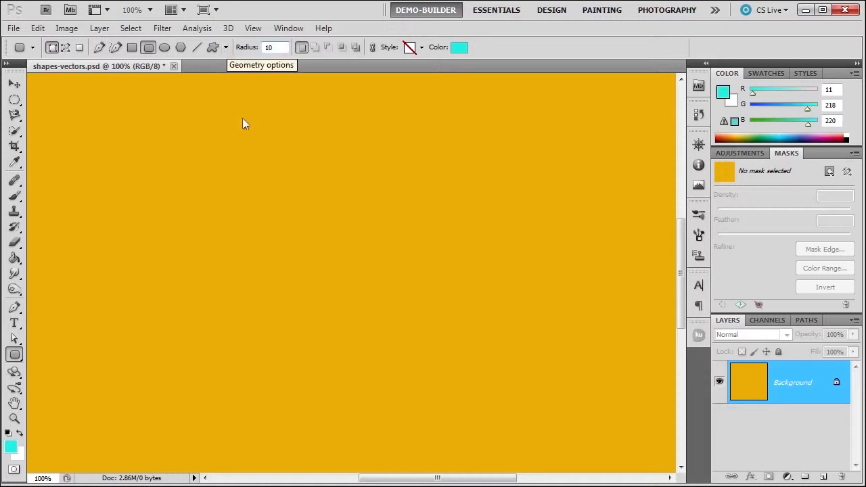
left_click_drag(211, 178, 371, 343)
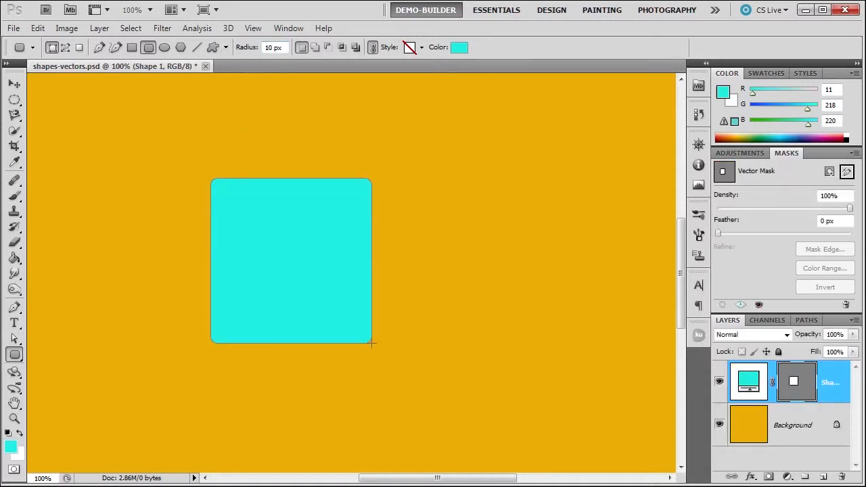
key("ctrl+z")
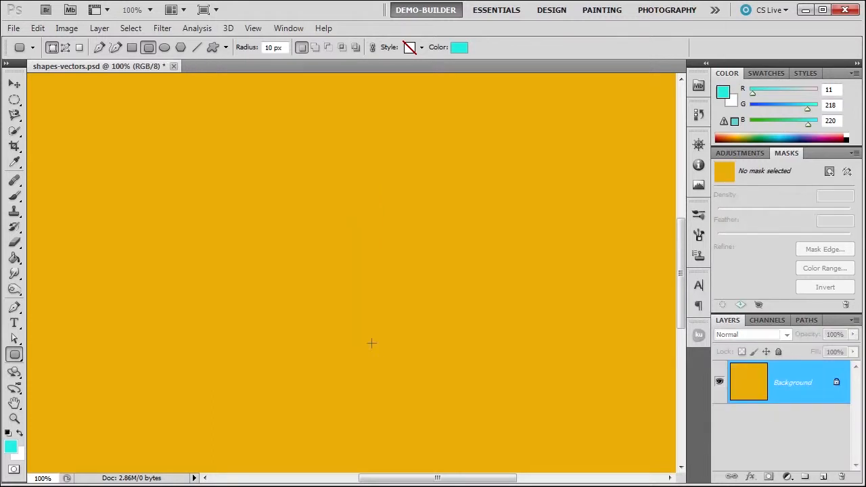
- Draw a large, roughly square cyan rounded rectangle with a 100 px corner radius near the middle of the canvas
left_click(268, 49)
type("100")
left_click_drag(199, 147, 428, 384)
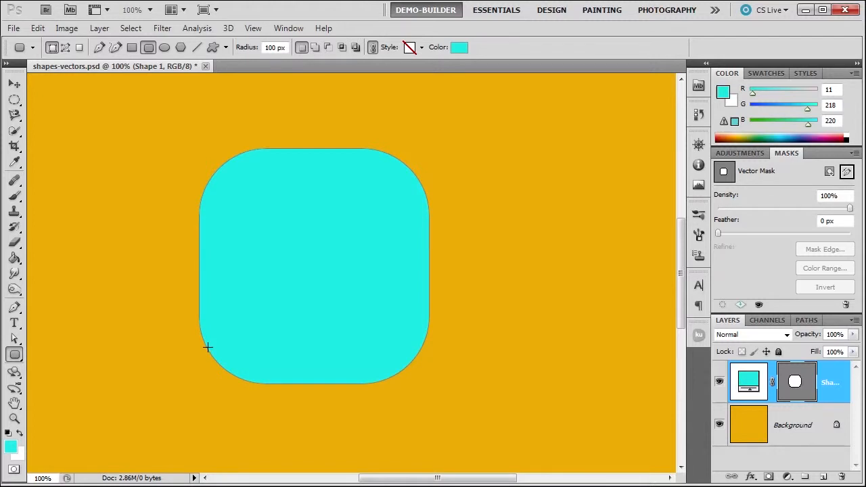
- Try to paint on the vector shape layer with the Brush tool, declining to rasterize the shape
left_click(15, 197)
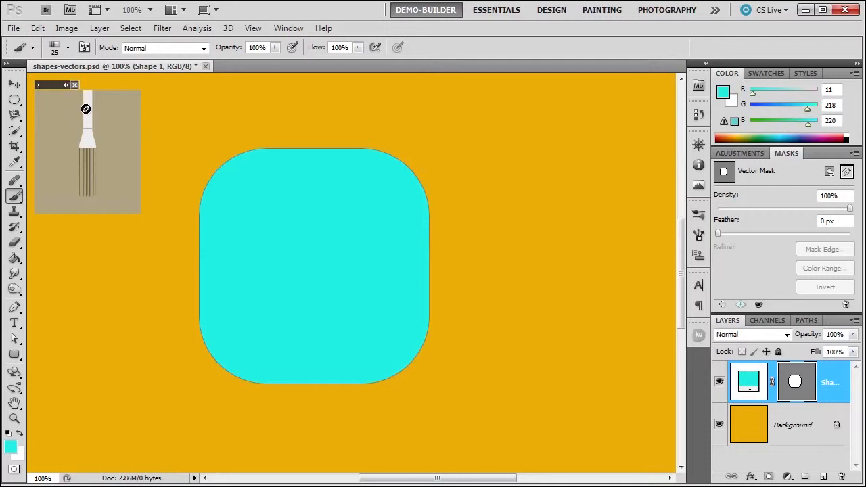
left_click(260, 155)
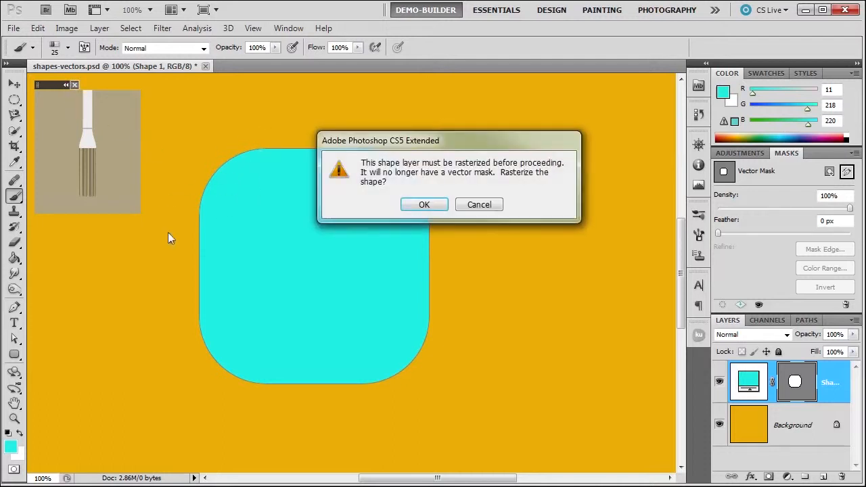
left_click(479, 205)
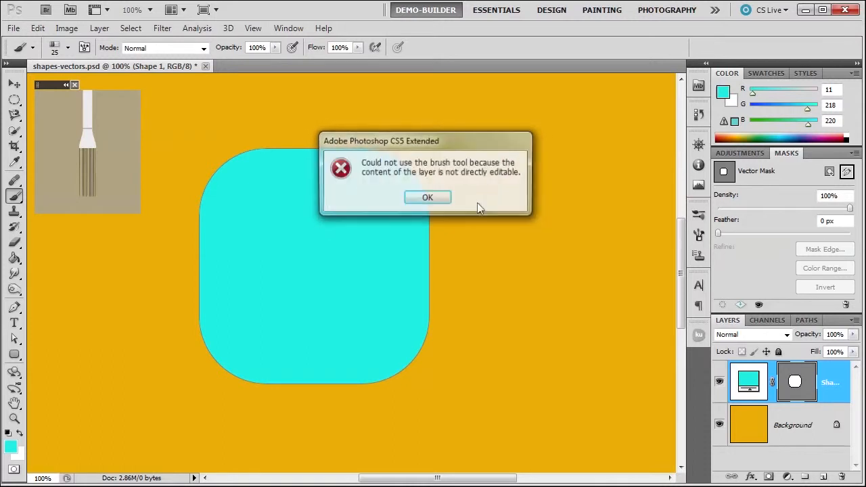
left_click(426, 199)
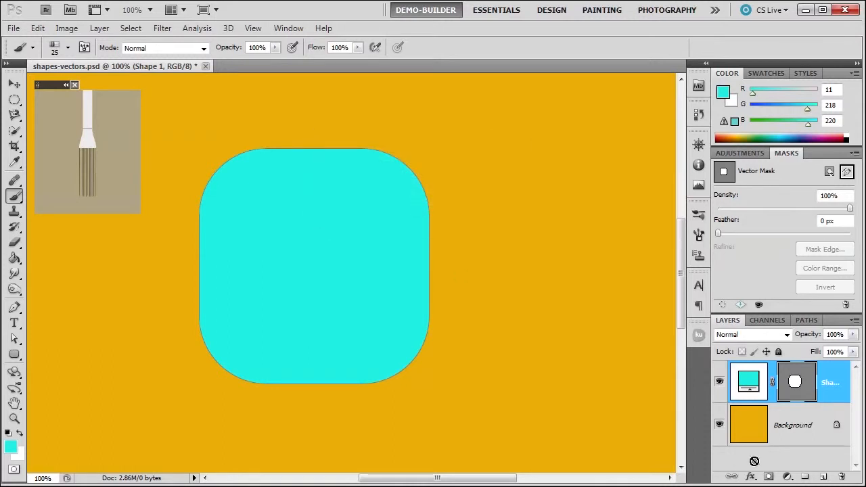
right_click(832, 374)
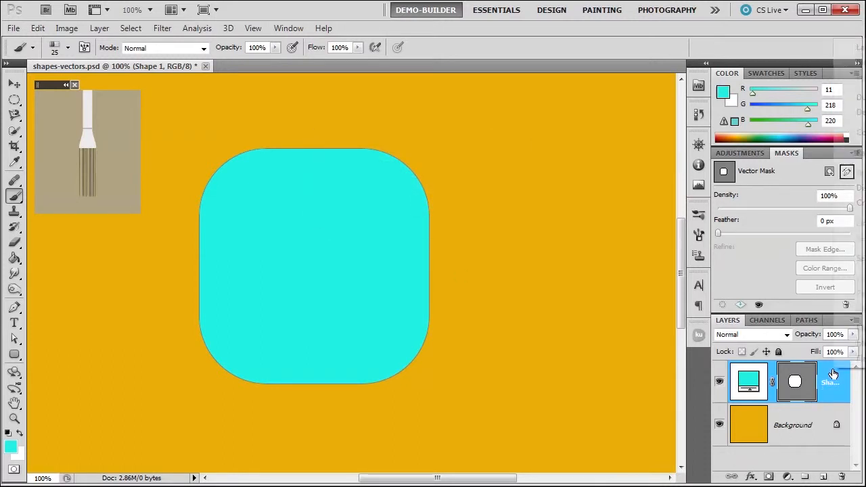
left_click(814, 425)
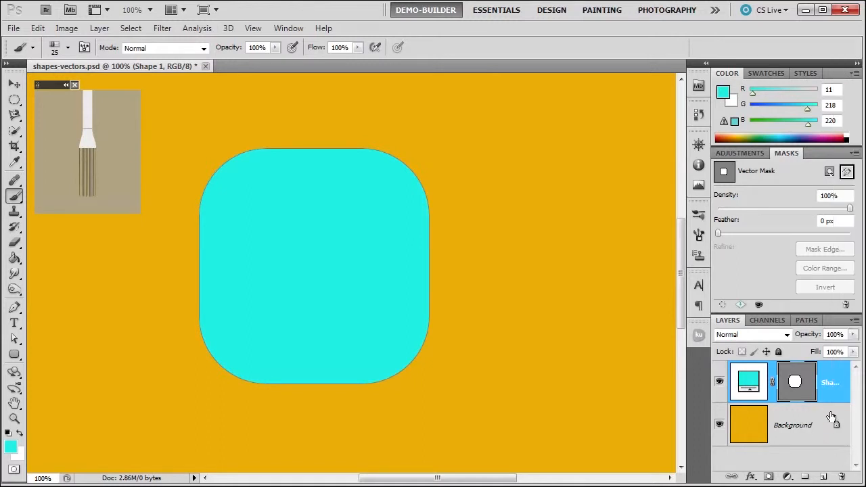
- Return to the Rounded Rectangle tool and display the vector mask settings of the shape layer
left_click(15, 355)
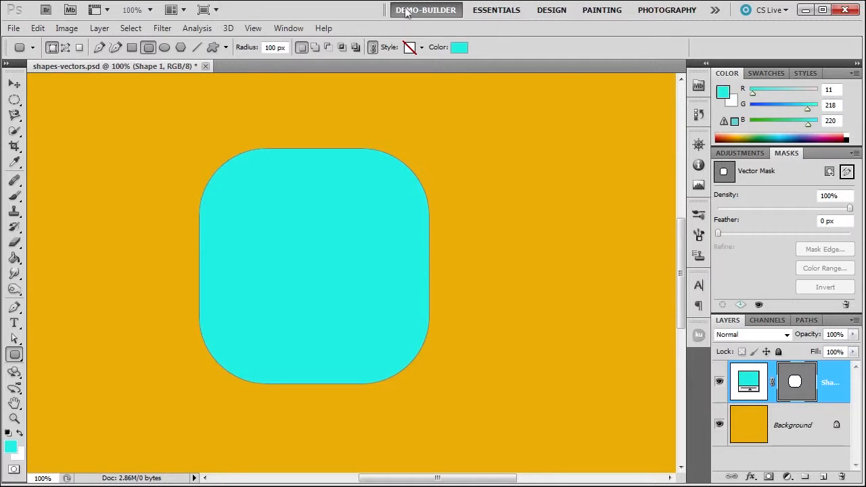
left_click(288, 27)
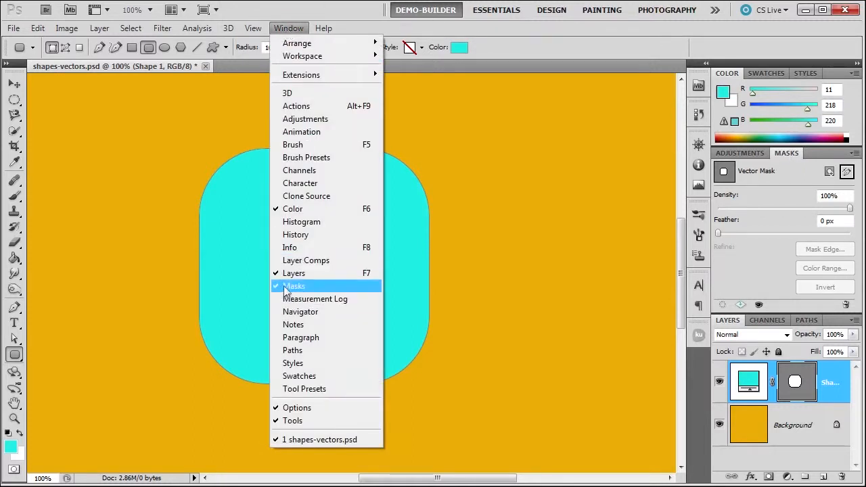
left_click(783, 154)
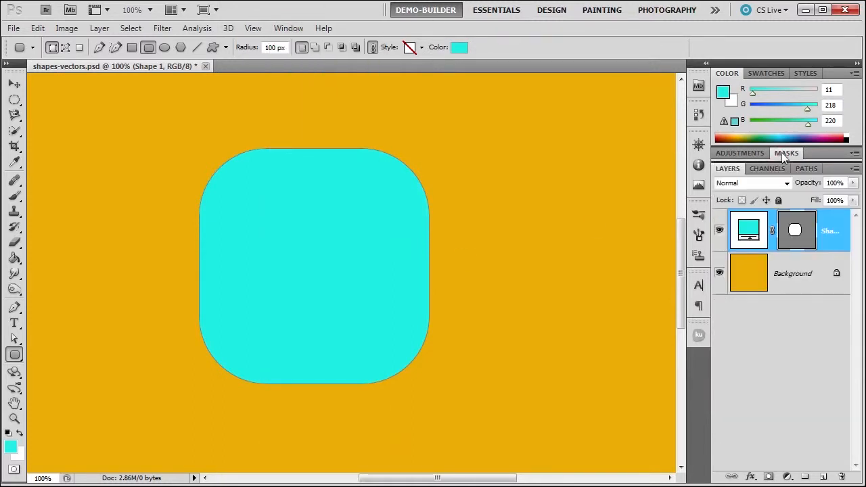
left_click(784, 153)
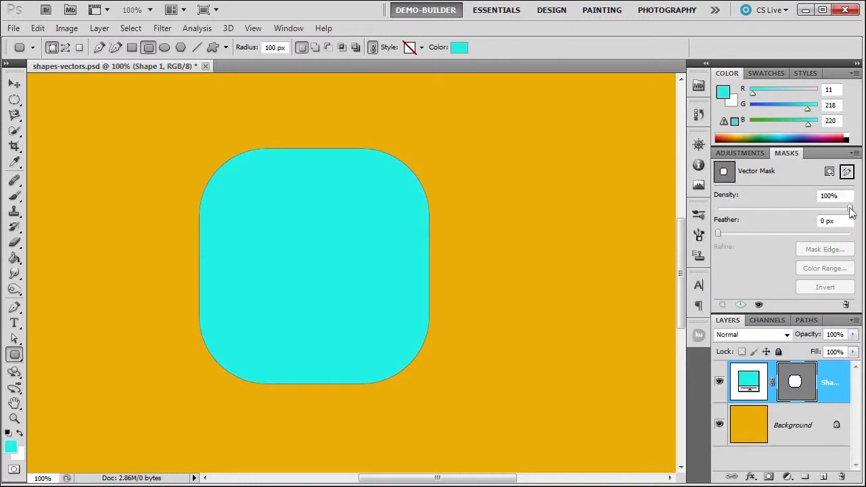
- Lower the density of the shape layer's vector mask to 55%
left_click_drag(850, 209, 797, 209)
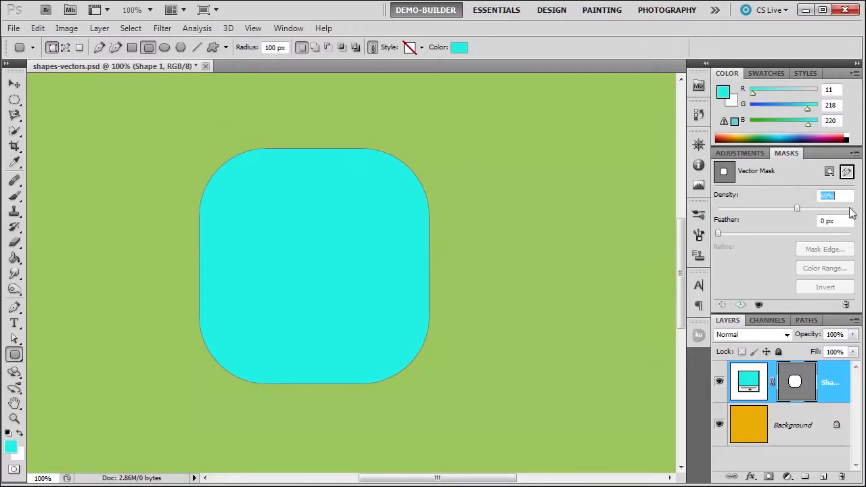
key("Down")
key("Down")
key("Down")
key("Down")
key("Return")
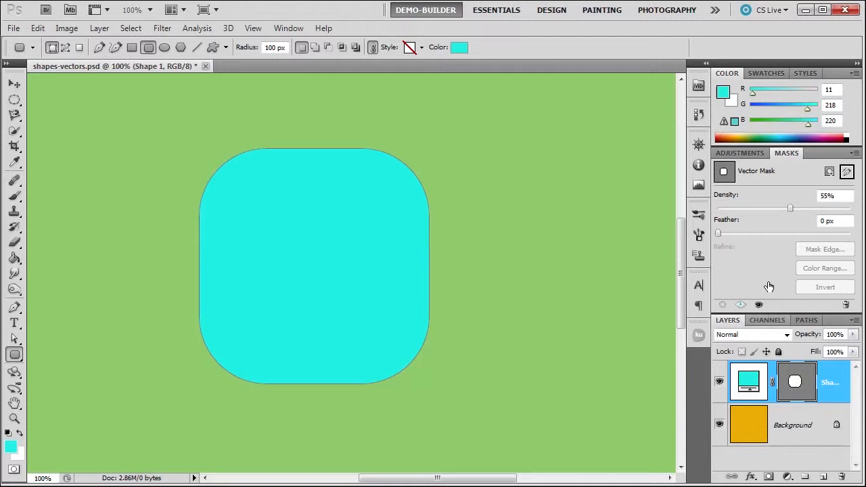
- Try vector mask densities of 1% and 54%, and restore the density to 100%
left_click_drag(789, 208, 732, 211)
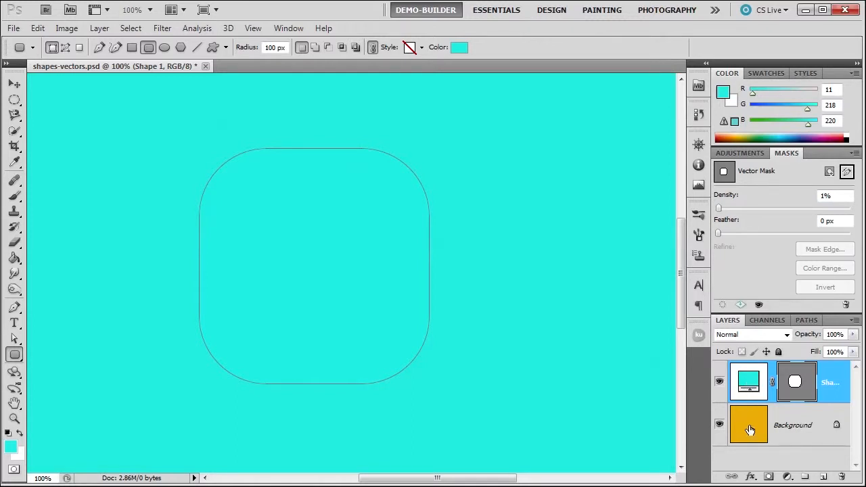
left_click_drag(718, 209, 789, 208)
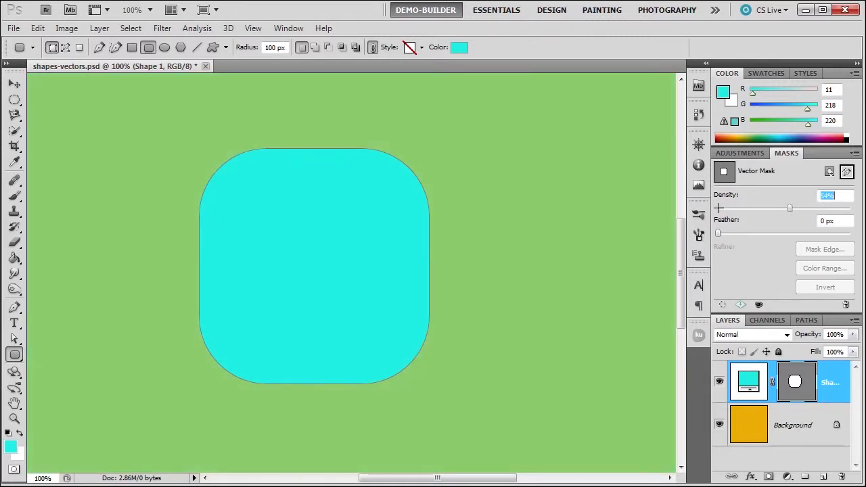
left_click_drag(789, 208, 849, 208)
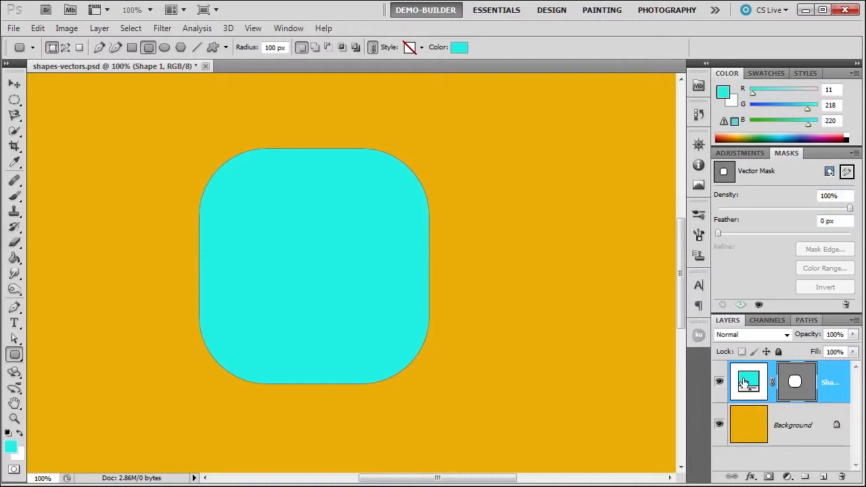
- Add a pixel mask to the shape layer, brush away the shape's upper-left corner in black, and hide the vector mask outline
left_click(829, 171)
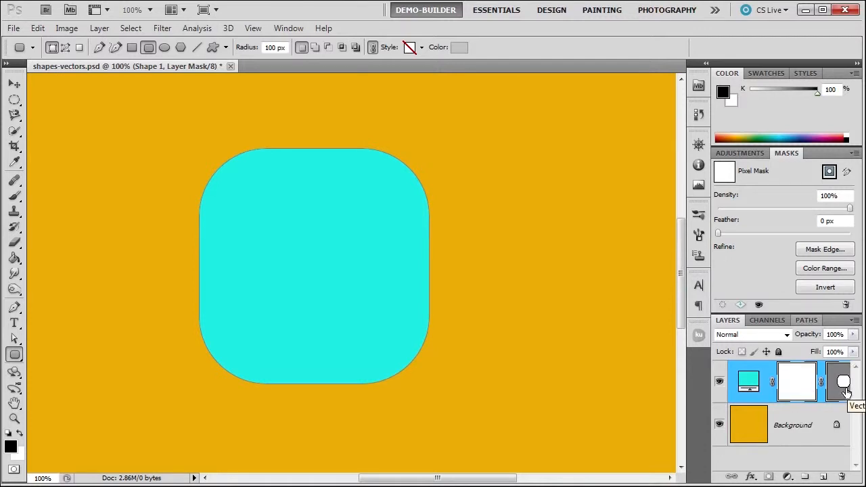
left_click(14, 196)
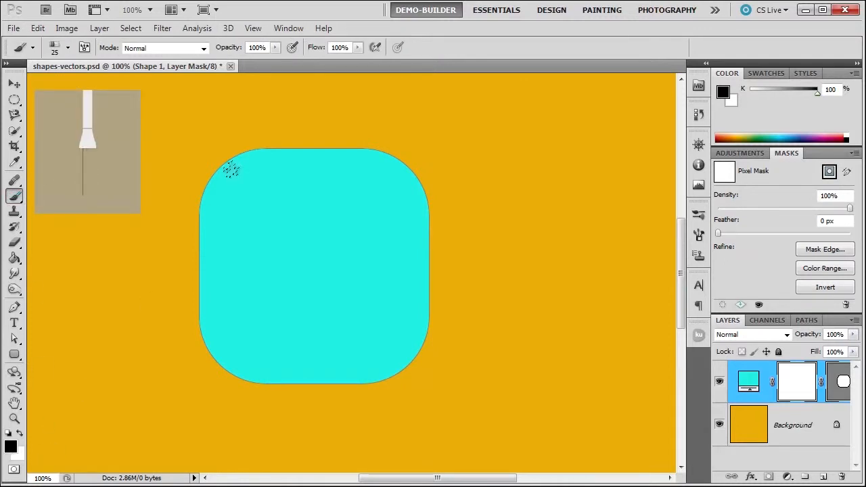
left_click_drag(259, 142, 260, 145)
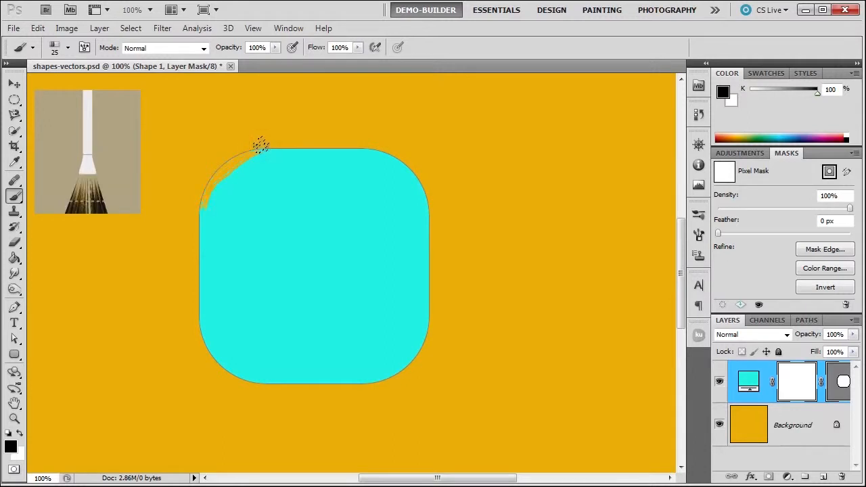
left_click(837, 382)
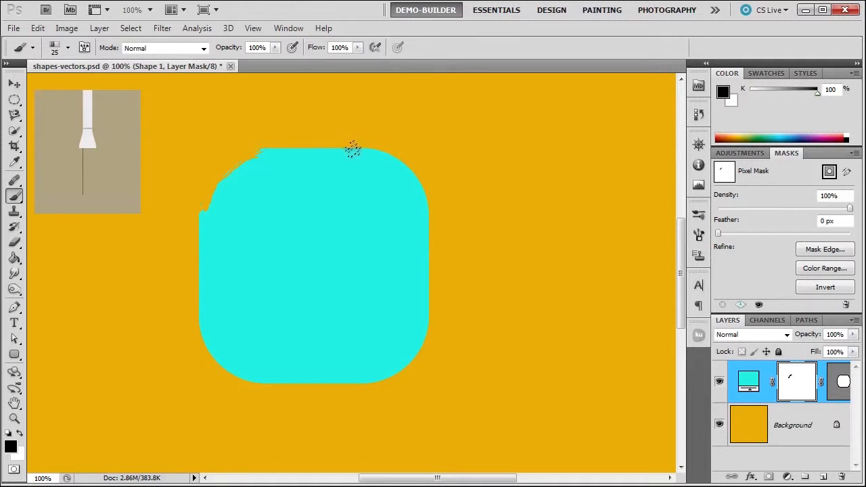
- Paint black brush strokes on the pixel mask over the shape's upper-right corner, lower part and left side
left_click_drag(352, 149, 422, 203)
left_click_drag(409, 315, 348, 362)
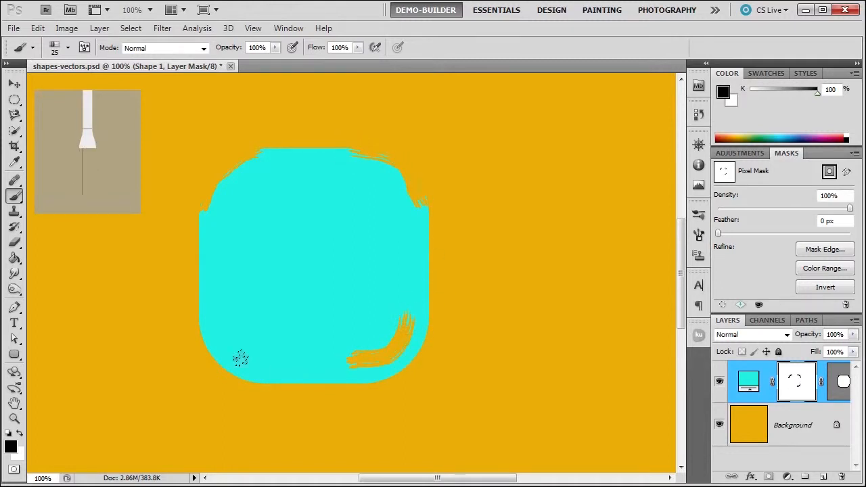
left_click_drag(232, 350, 327, 367)
mouse_move(202, 300)
left_mouse_down()
mouse_move(207, 241)
mouse_move(235, 336)
left_mouse_up()
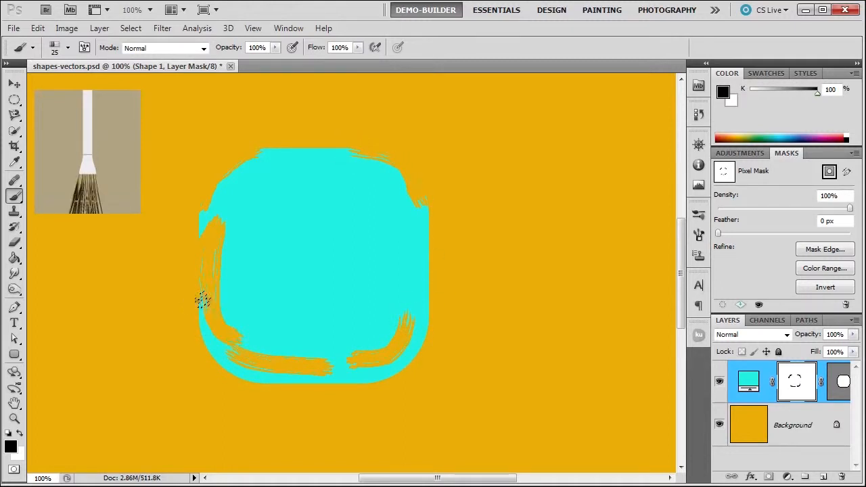
left_click_drag(378, 312, 273, 355)
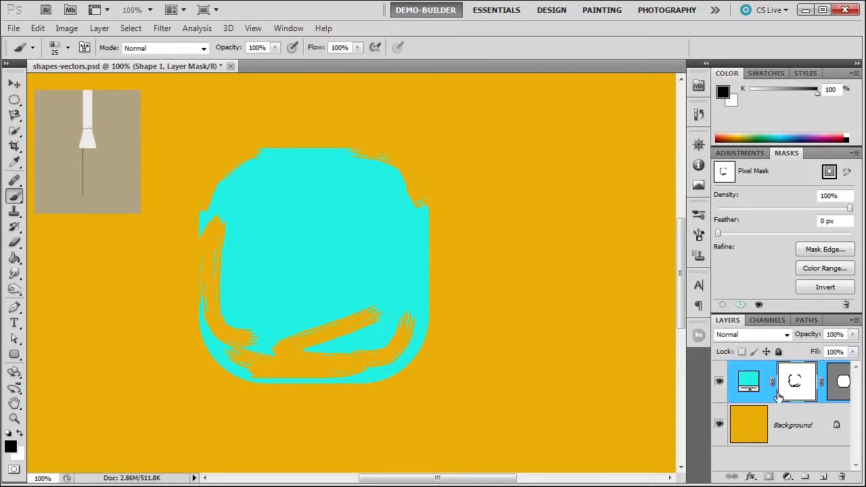
- Delete the masked shape layer from the document and switch to the Ellipse tool
left_click(762, 368)
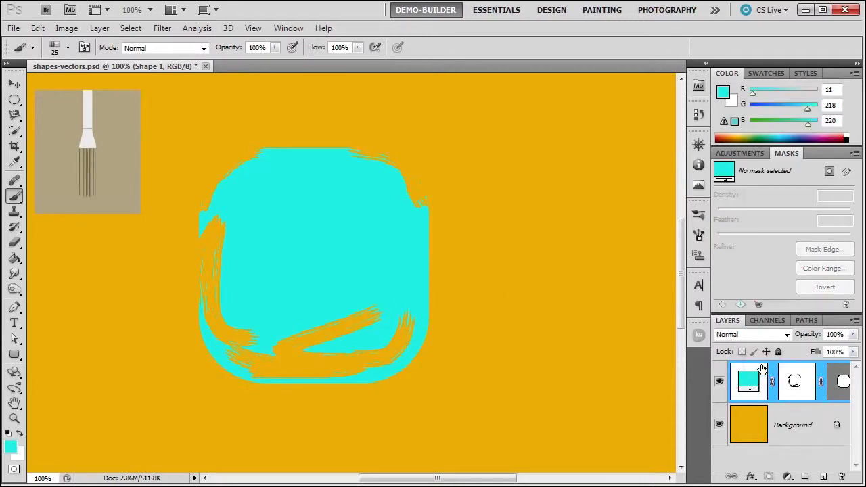
key("Delete")
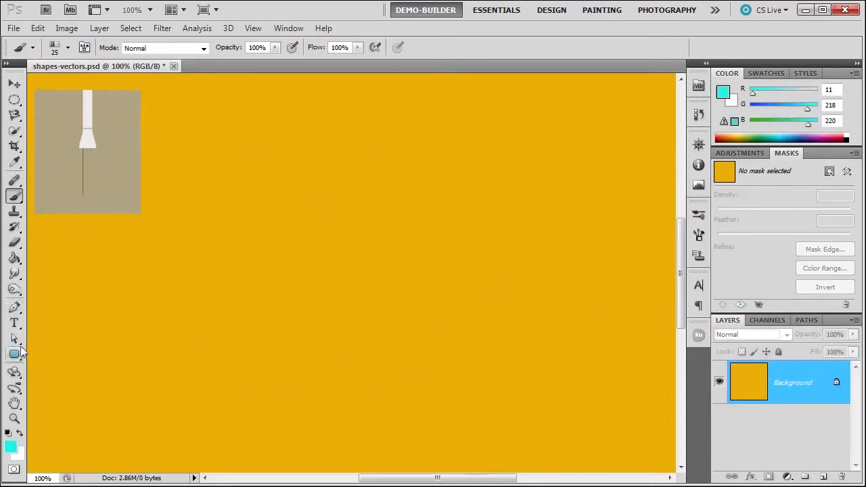
left_click_drag(15, 353, 60, 378)
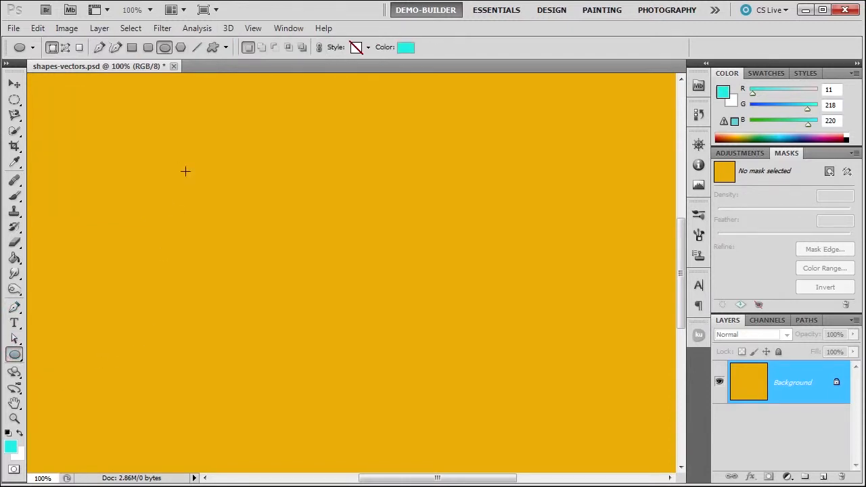
- Try one circle drawn from its bounding corner and another drawn outward from its center, undoing each
left_click_drag(185, 171, 449, 399)
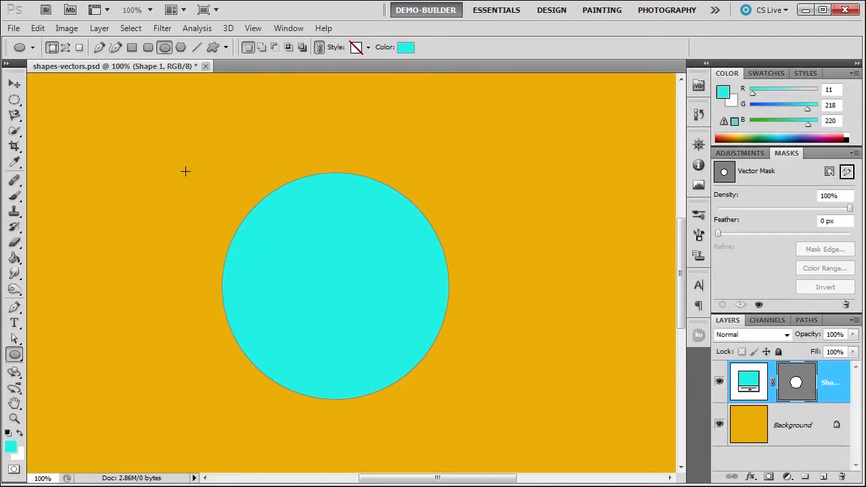
key("ctrl+z")
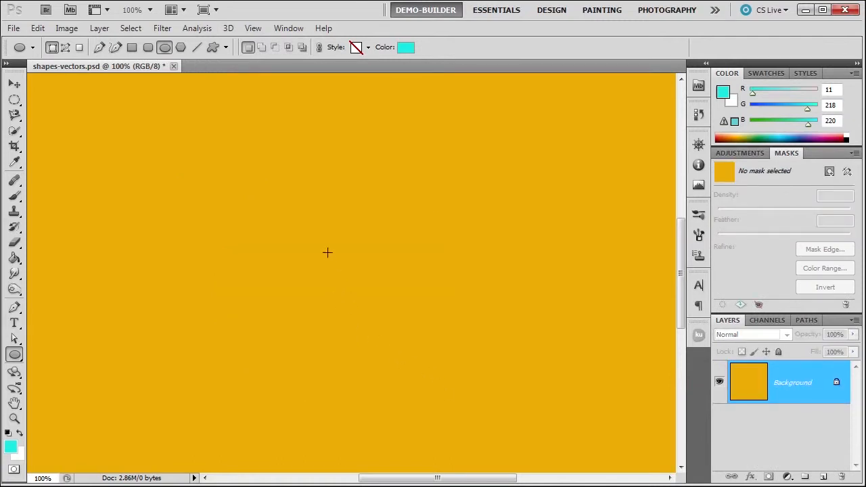
key("alt")
mouse_move(271, 220)
left_mouse_down()
mouse_move(320, 280)
mouse_move(396, 344)
left_mouse_up()
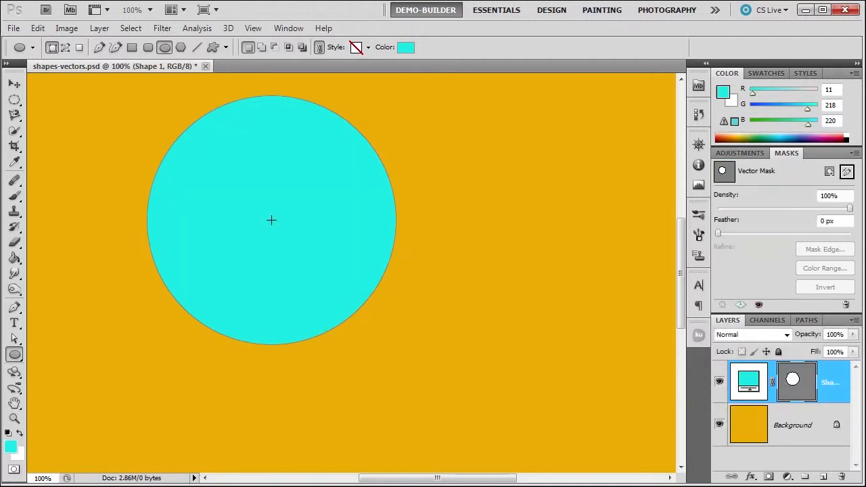
key("ctrl+z")
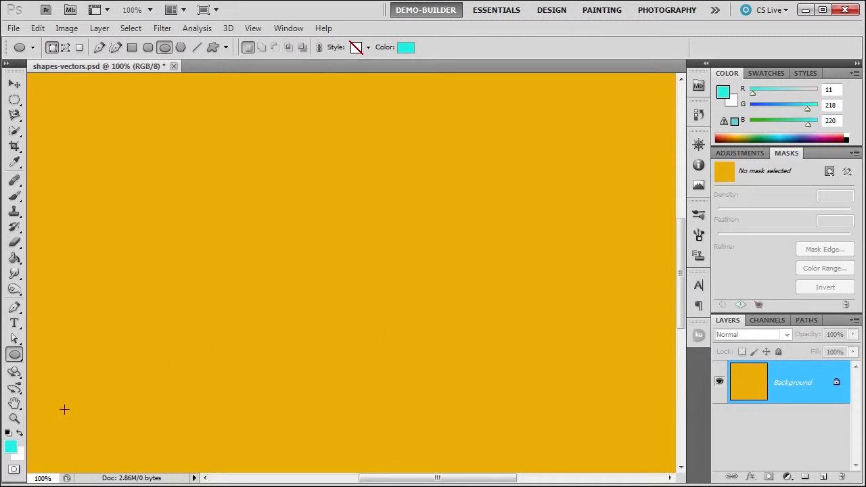
- Set the Polygon tool to 3 sides, draw a large triangle on the canvas, and undo the triangle
left_click(14, 354)
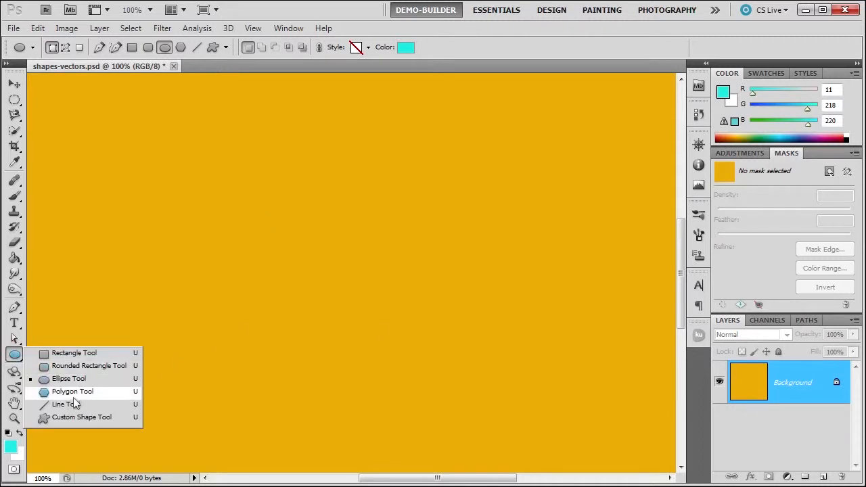
left_click(74, 397)
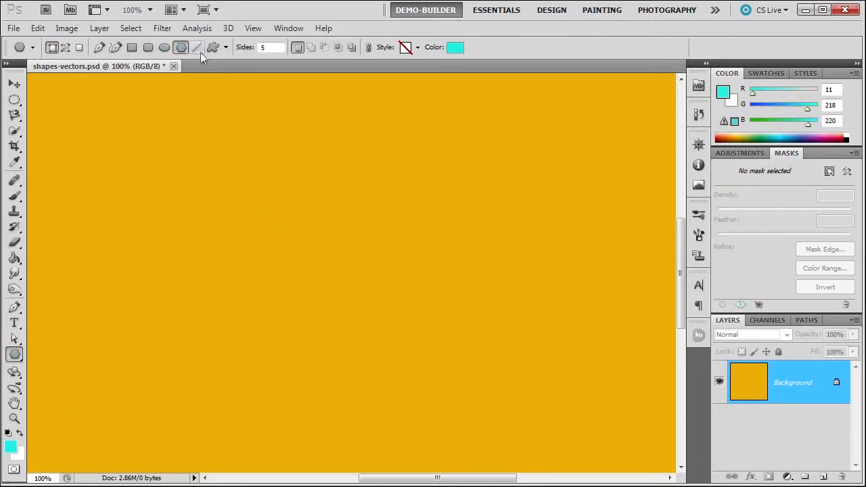
double_click(276, 49)
mouse_move(218, 197)
left_mouse_down()
mouse_move(325, 299)
mouse_move(273, 277)
mouse_move(357, 331)
mouse_move(385, 364)
mouse_move(338, 372)
mouse_move(372, 405)
mouse_move(354, 353)
mouse_move(454, 306)
mouse_move(469, 379)
mouse_move(461, 390)
left_mouse_up()
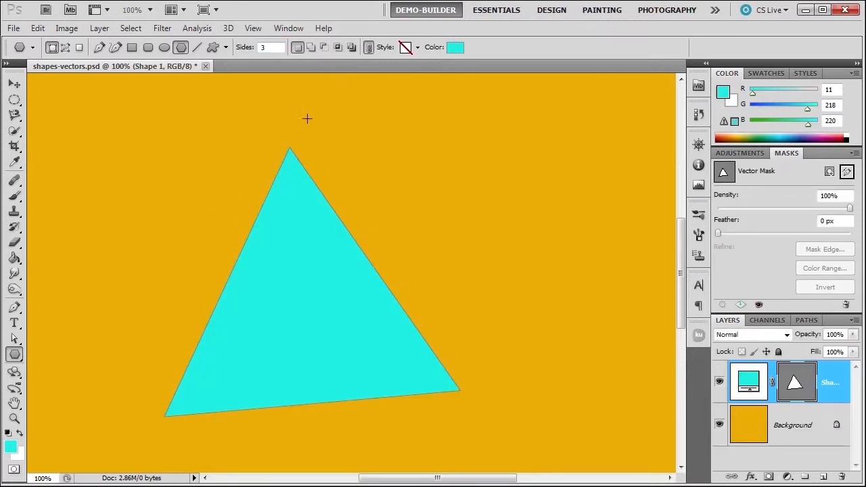
key("ctrl+z")
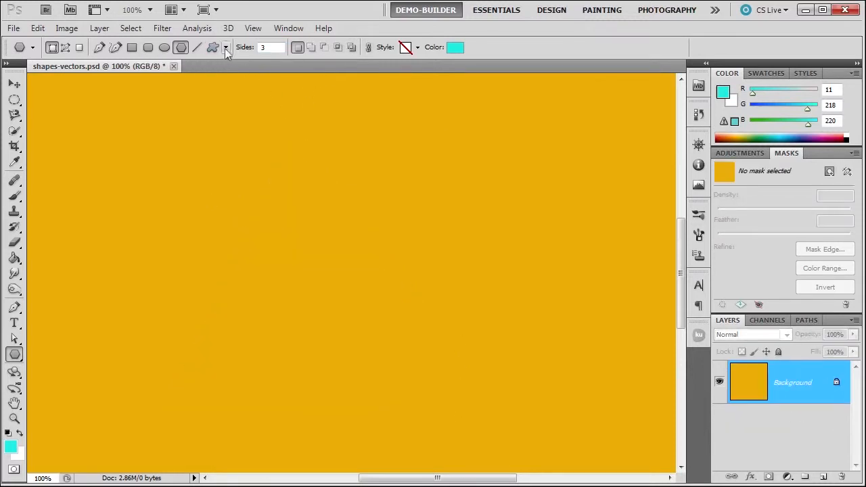
- Enable the Star option for polygons, draw a three-pointed star in the middle of the canvas, and undo it
left_click(226, 47)
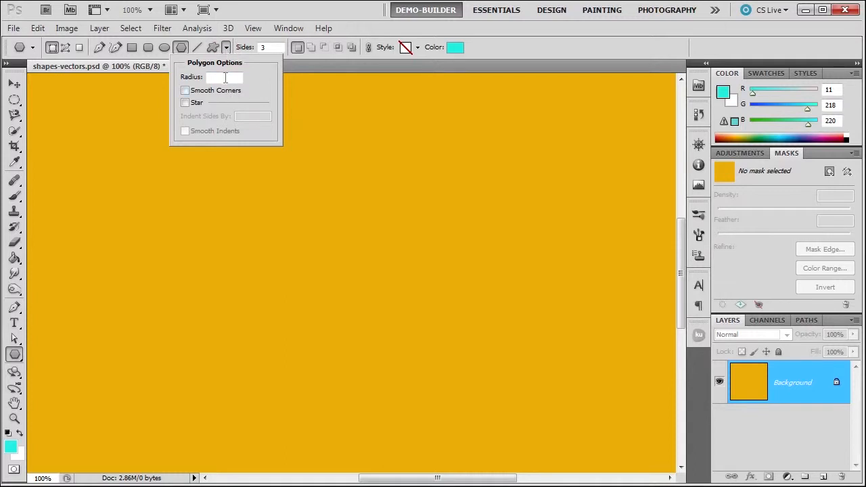
left_click(186, 103)
left_click_drag(333, 189, 276, 373)
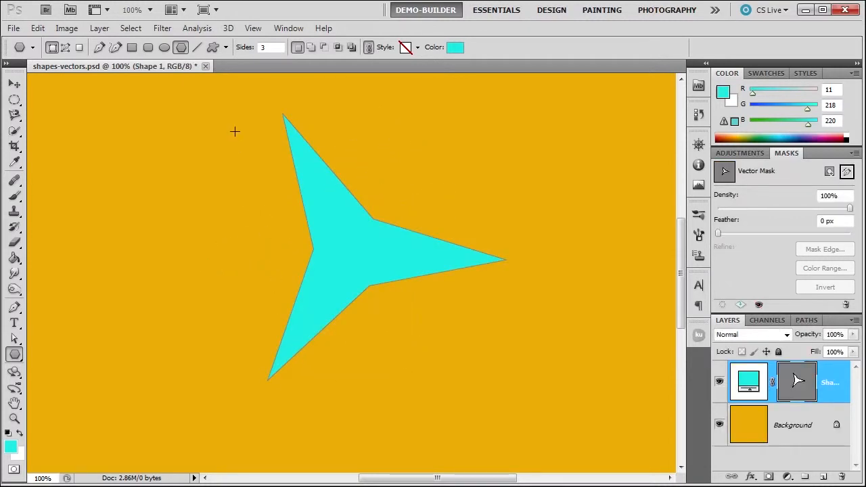
key("ctrl+z")
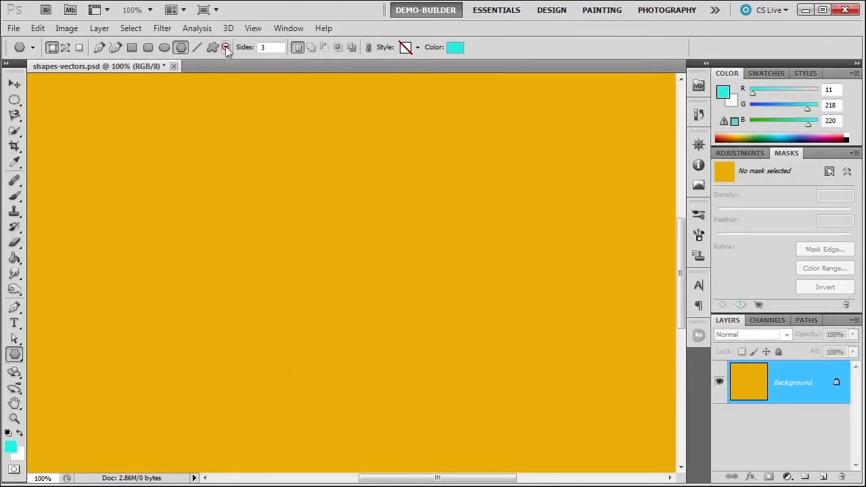
- Turn on Smooth Indents for the star, draw a small three-pointed star with curved sides, and undo it
left_click(226, 47)
left_click(185, 130)
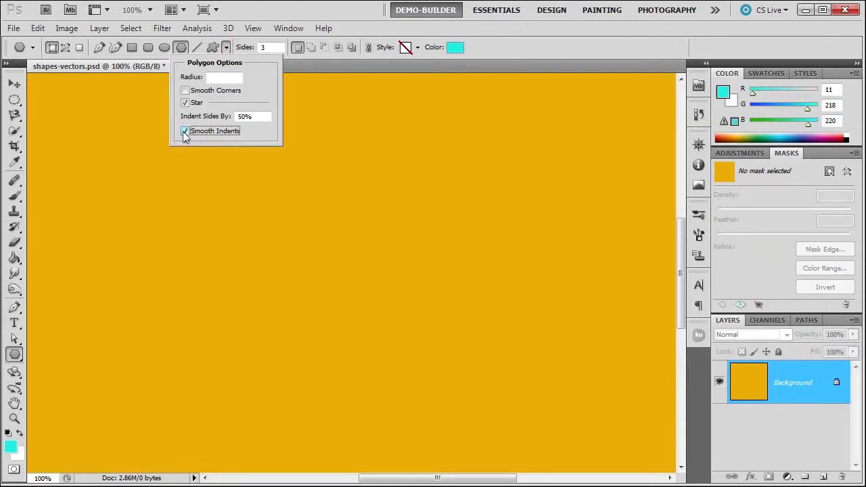
left_click_drag(251, 199, 247, 199)
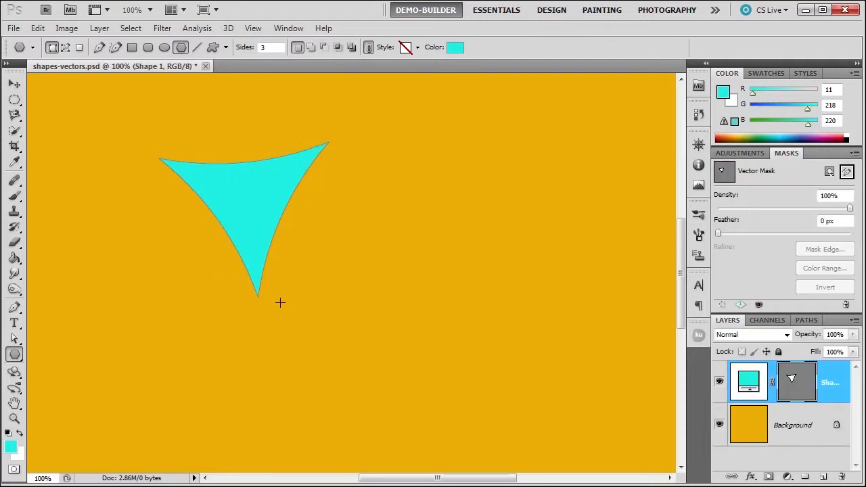
key("ctrl+z")
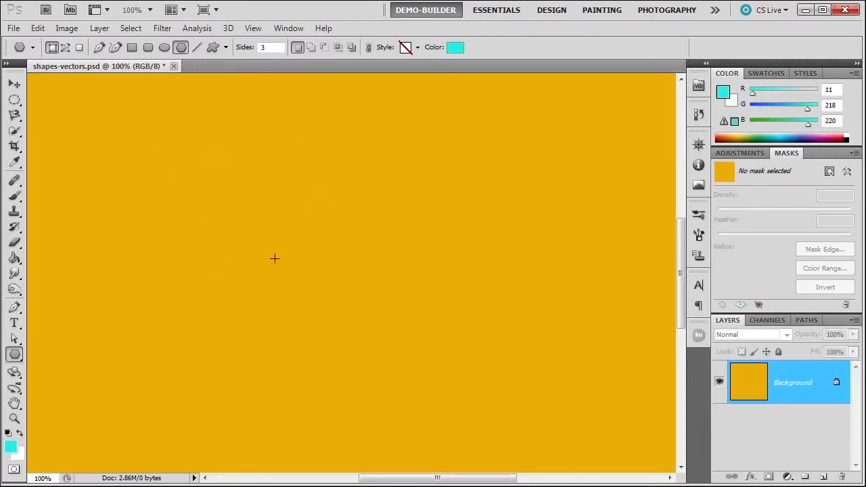
- Draw a nearly horizontal 2 px line with the Line tool, hide its vector mask outline, and undo the line
left_click(196, 49)
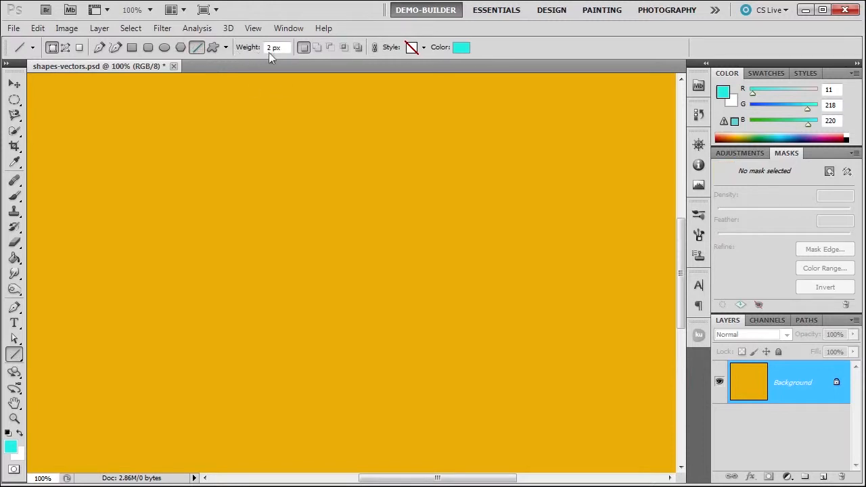
mouse_move(219, 259)
left_mouse_down()
mouse_move(469, 248)
mouse_move(485, 260)
mouse_move(522, 260)
mouse_move(366, 260)
mouse_move(497, 260)
mouse_move(442, 357)
mouse_move(489, 246)
mouse_move(496, 277)
left_mouse_up()
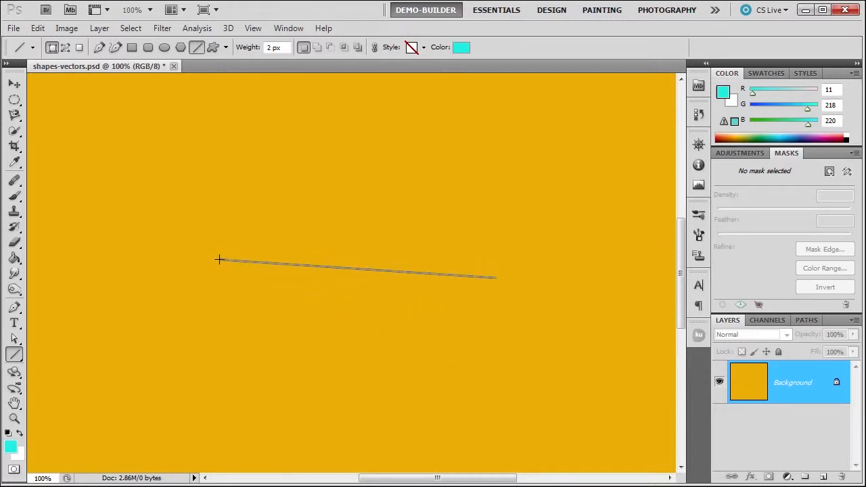
left_click_drag(219, 260, 218, 260)
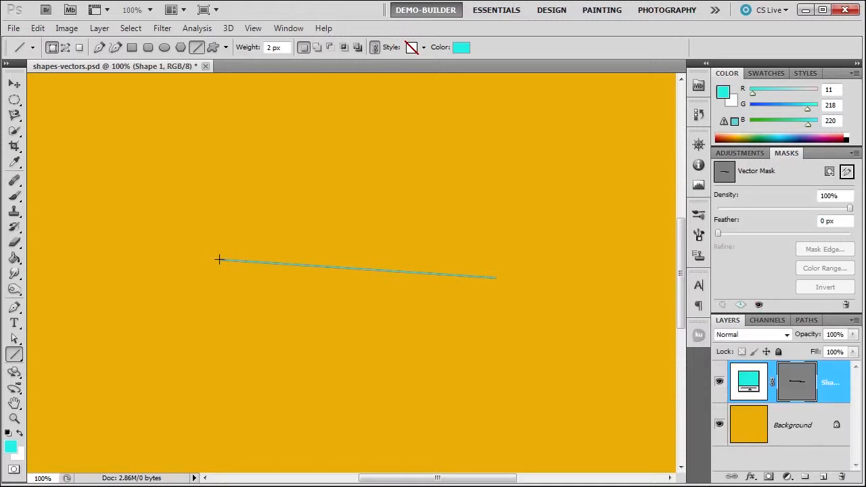
left_click(798, 382)
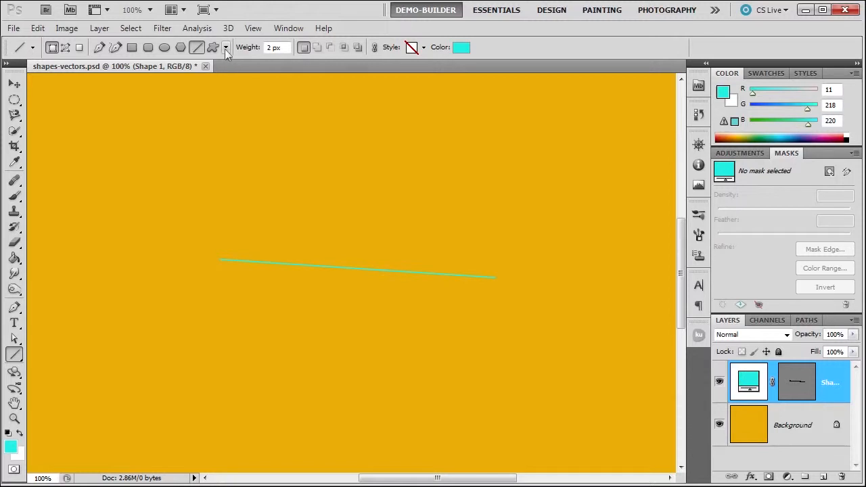
key("ctrl+z")
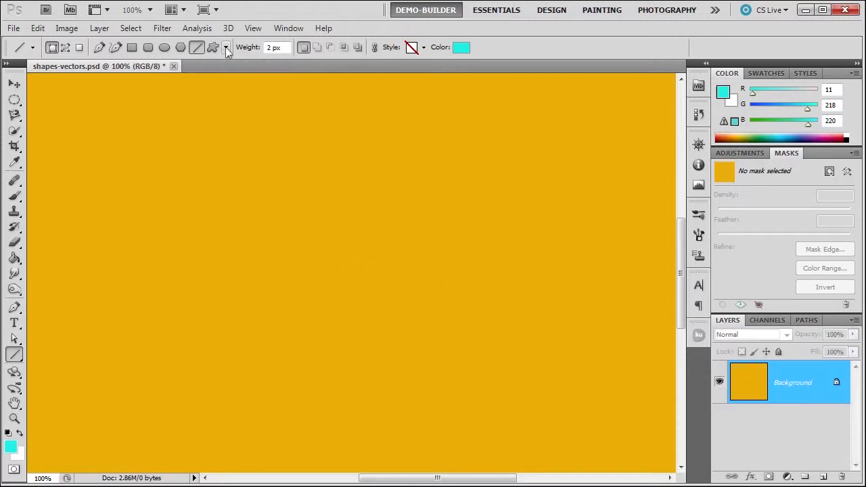
- Try a diagonal line with an arrowhead at its start, and undo the line
left_click(226, 47)
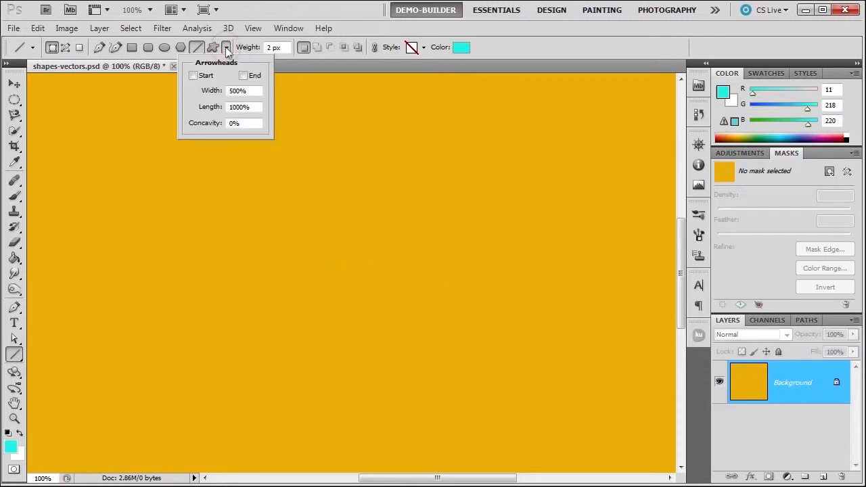
left_click(193, 76)
left_click_drag(242, 200, 342, 284)
key("ctrl+z")
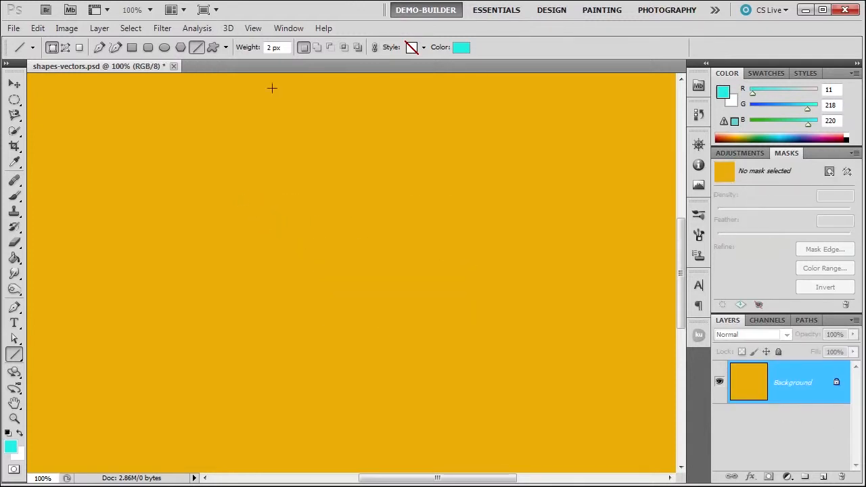
- Switch the arrowhead from the line's start to its end, test and undo one arrow, and draw a short arrow pointing to the upper left
left_click(226, 47)
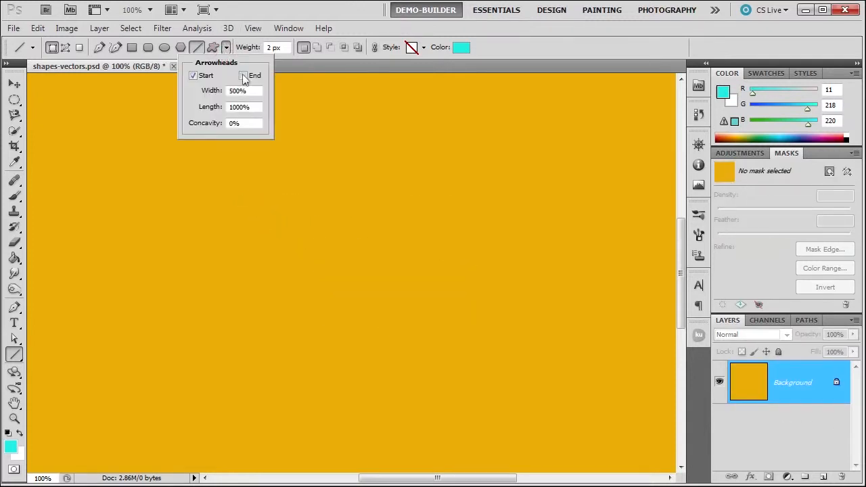
left_click(192, 75)
left_click_drag(268, 198, 461, 370)
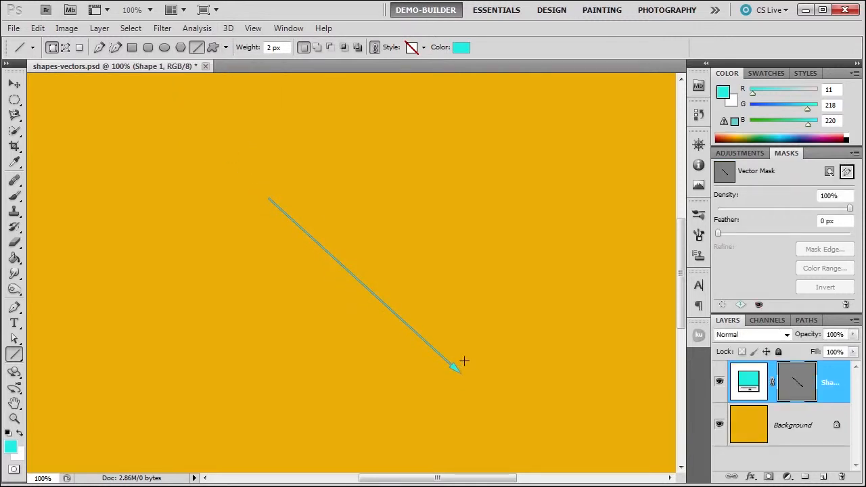
key("ctrl+z")
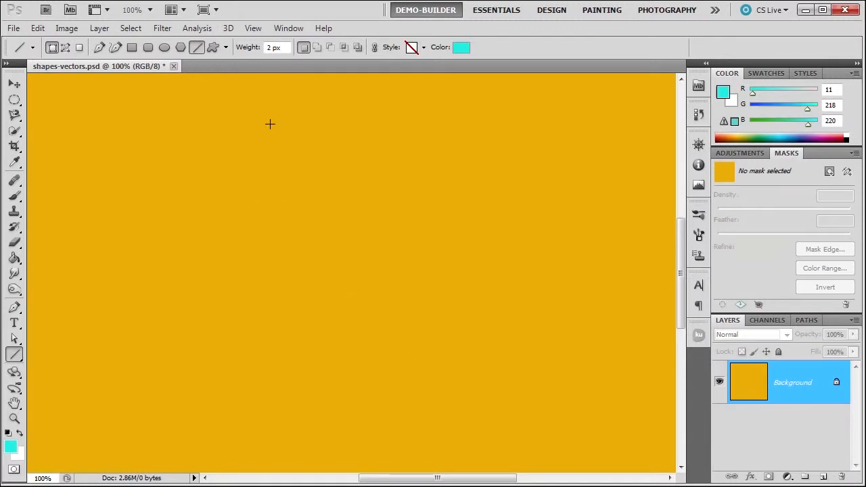
left_click_drag(373, 254, 274, 192)
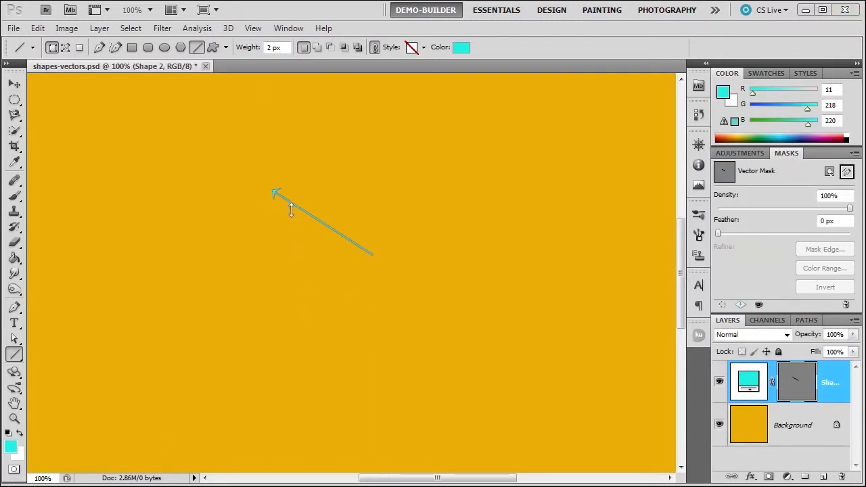
- Reshape the arrow with the Direct Selection tool by spreading its tail points apart and pulling its head points outward
left_click(15, 338)
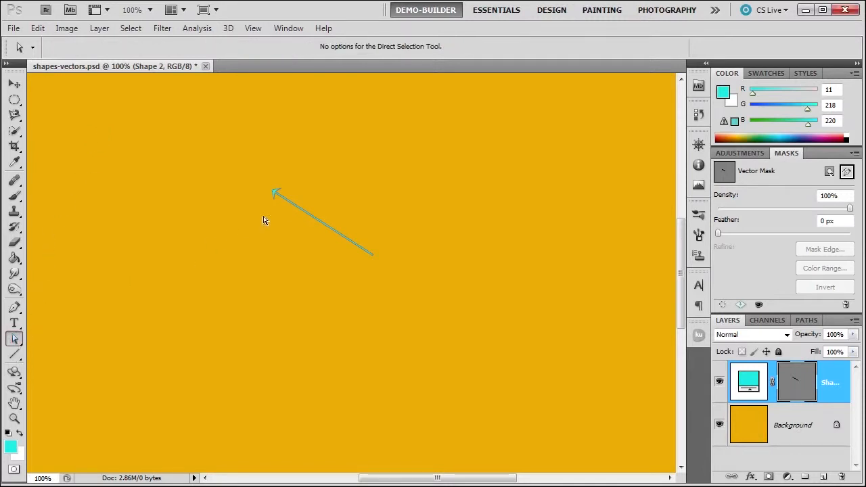
left_click(358, 249)
left_click_drag(373, 258, 385, 238)
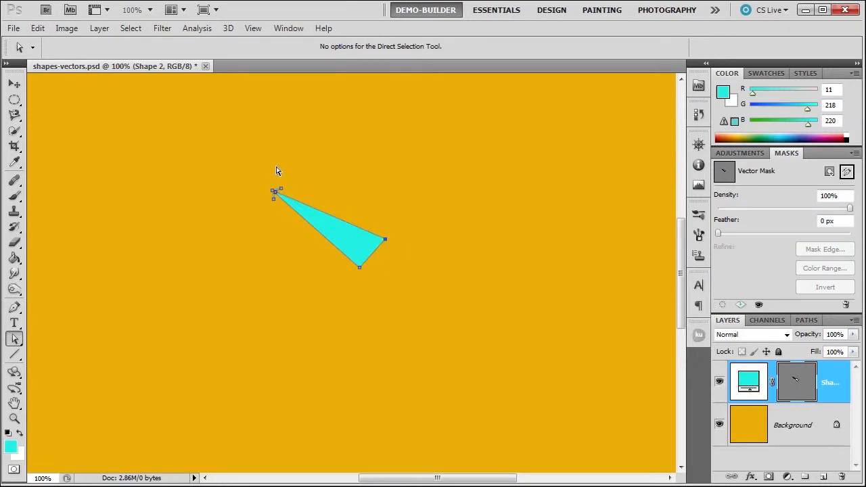
left_click(282, 192)
left_click_drag(282, 190, 243, 168)
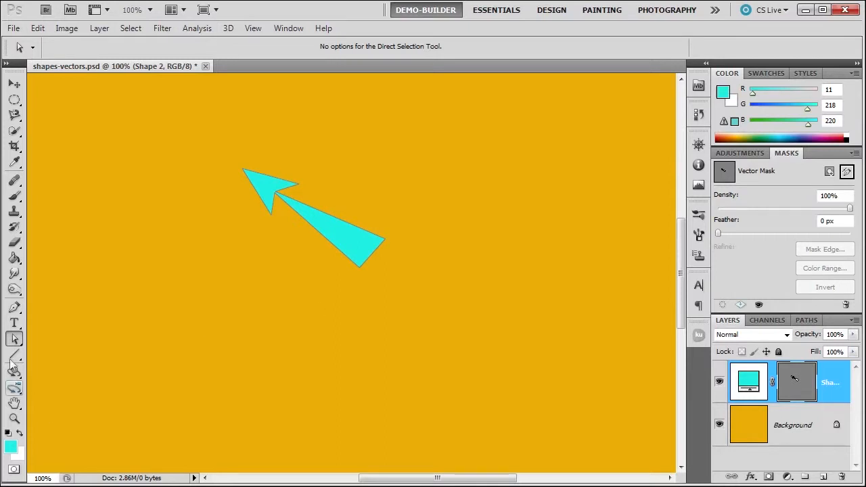
- Select the whole arrow path with the Path Selection tool and move it down and to the left
left_click_drag(15, 340, 58, 336)
left_click(348, 257)
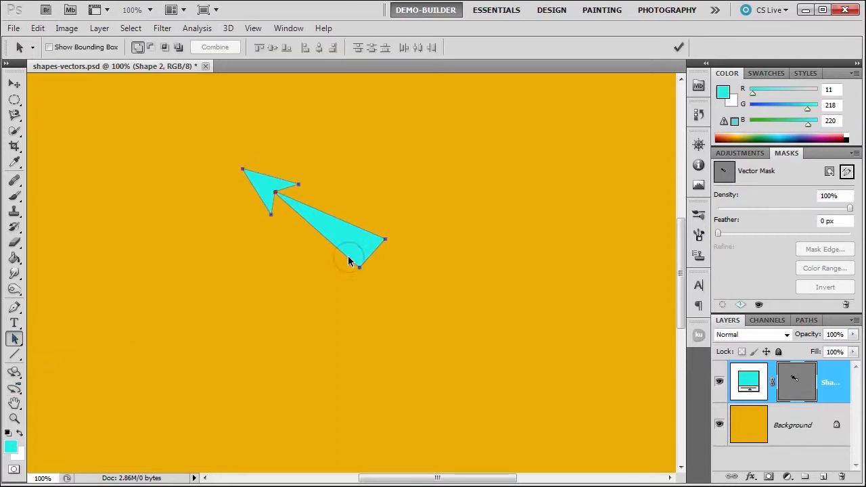
left_click_drag(358, 265, 301, 319)
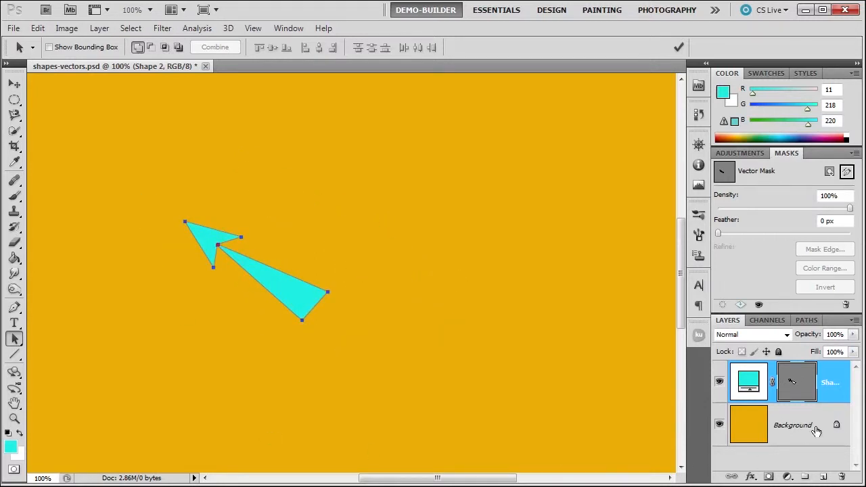
- Delete the arrow's entire shape layer and switch to the Custom Shape tool
key("Delete")
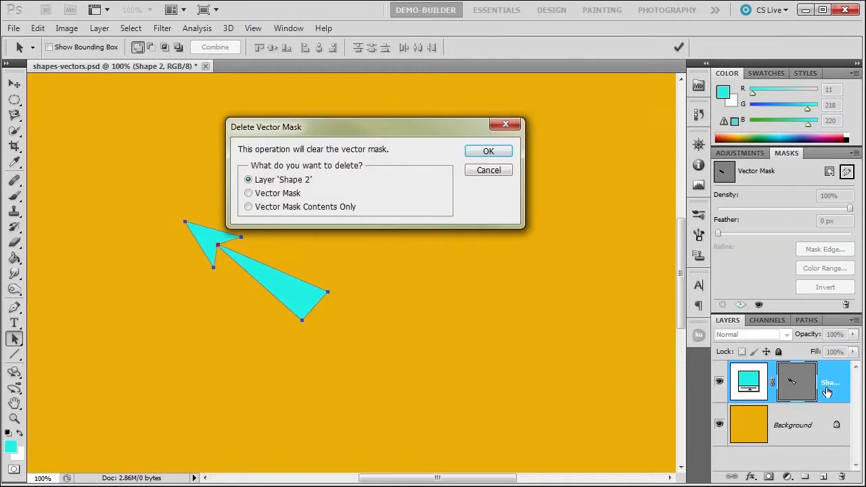
left_click(485, 152)
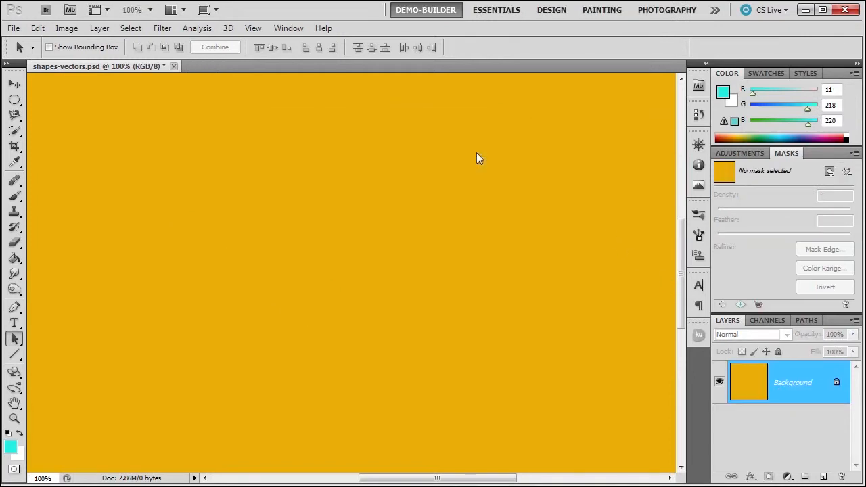
left_click(15, 353)
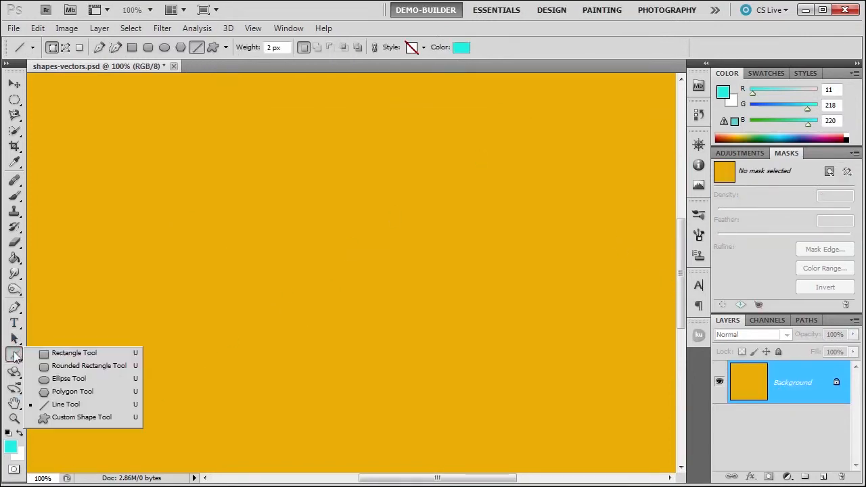
left_click(60, 417)
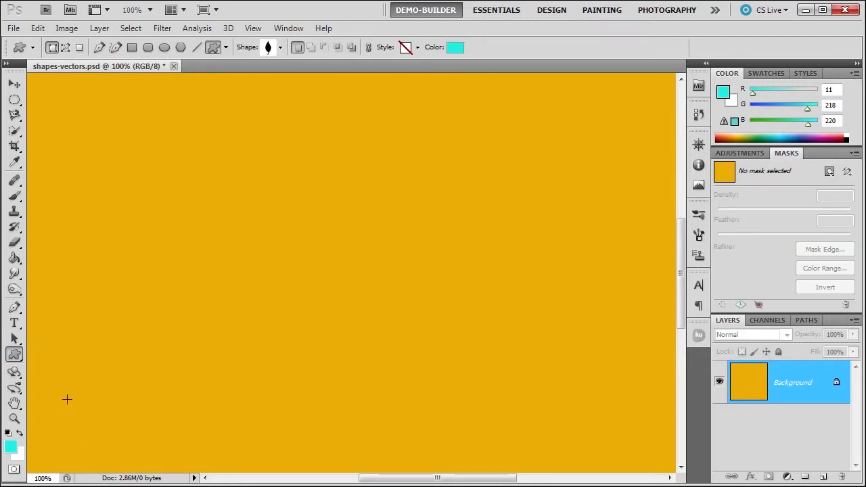
- Replace the current custom shapes with the complete All shape library
left_click(227, 48)
left_click(536, 37)
left_click(280, 48)
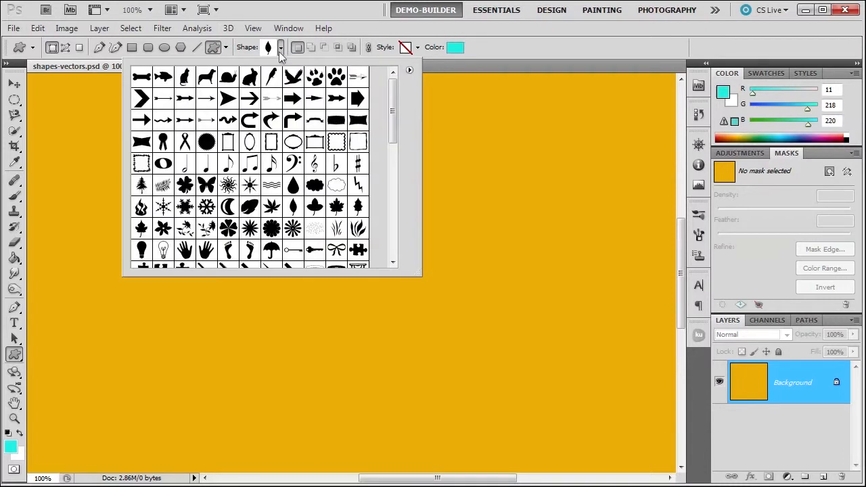
left_click(409, 71)
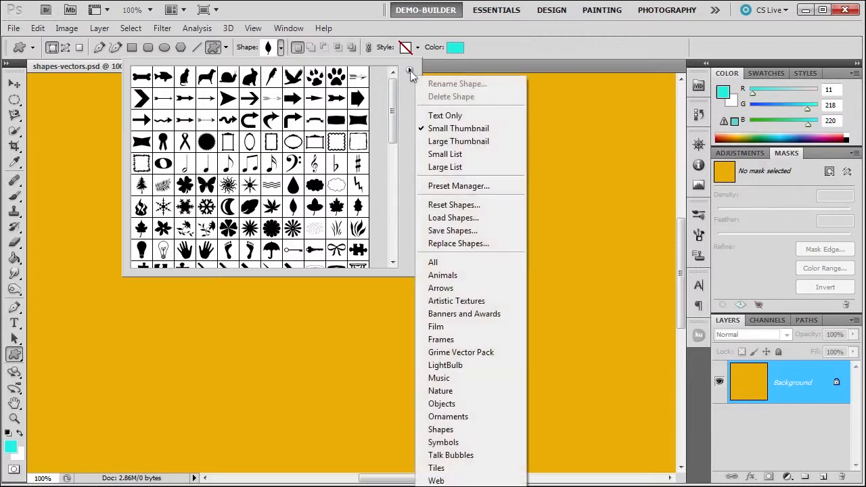
left_click(433, 263)
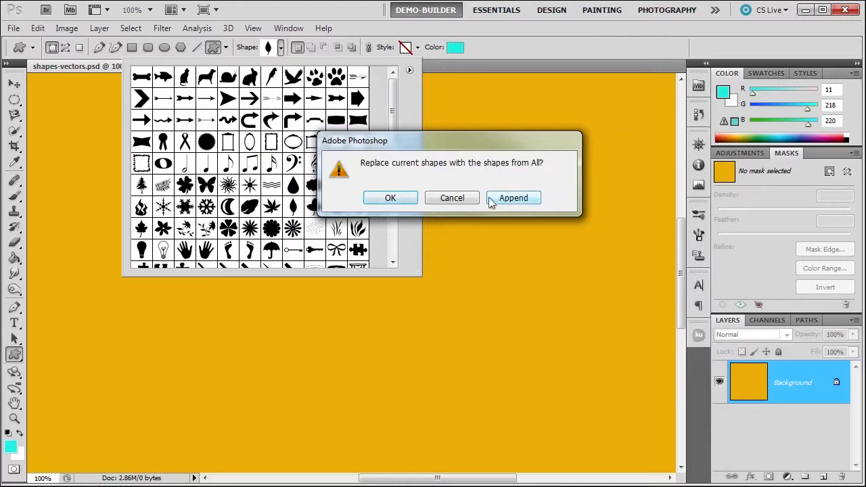
left_click(380, 197)
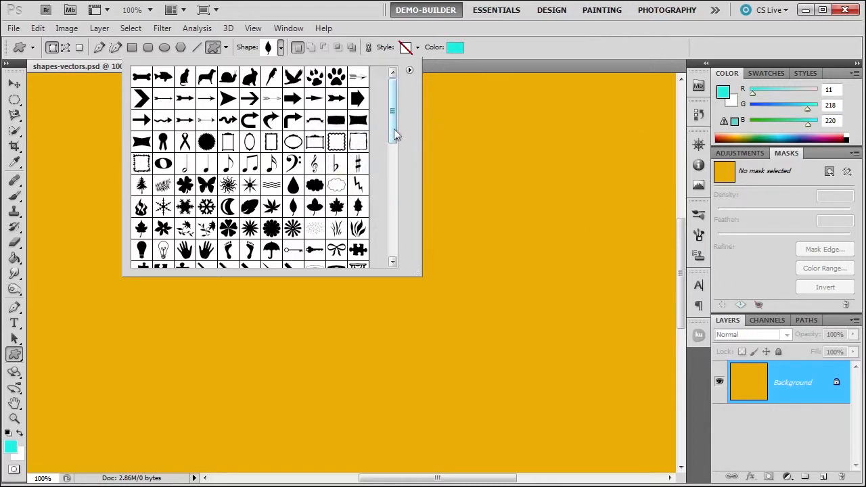
- Choose the flame custom shape from the library, then draw a cyan test flame and undo it
left_click_drag(391, 115, 391, 233)
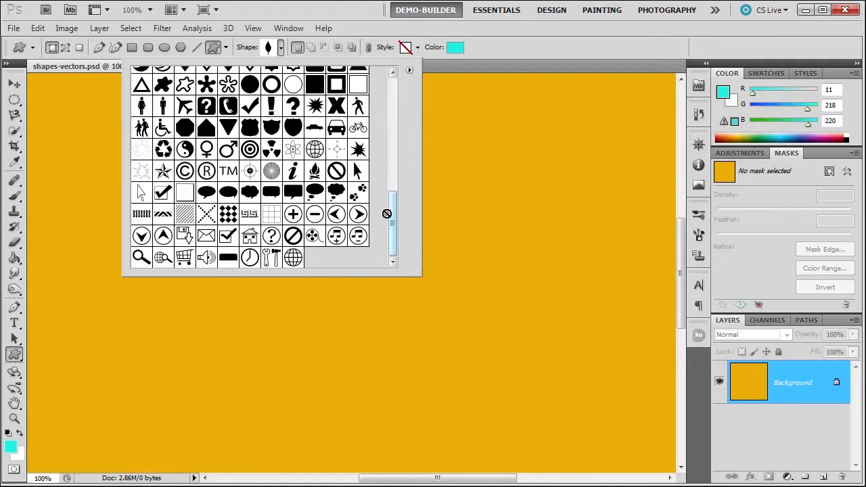
left_click_drag(391, 218, 395, 121)
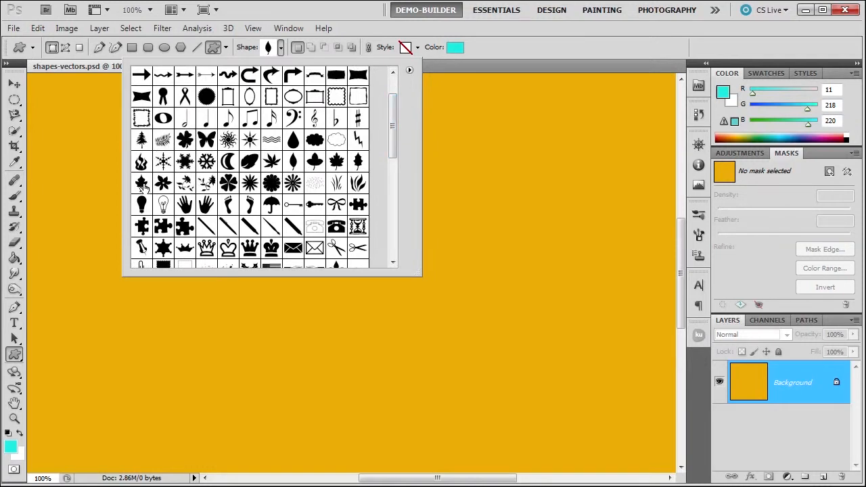
double_click(140, 163)
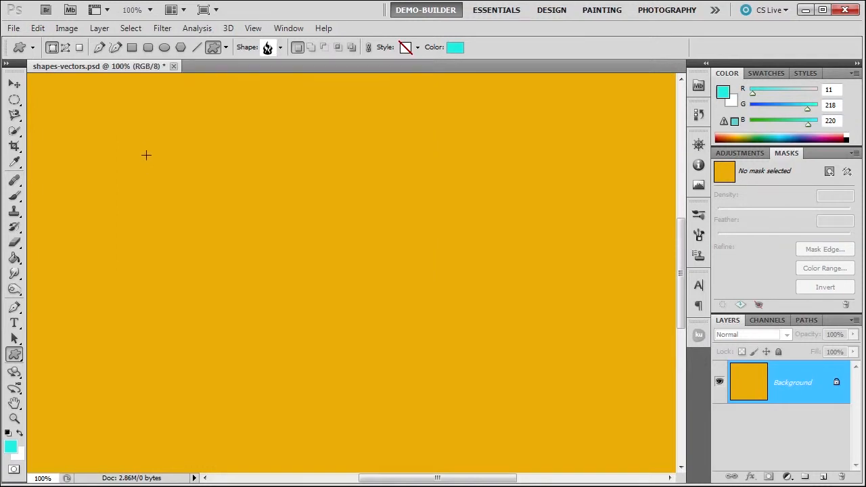
left_click_drag(161, 168, 390, 418)
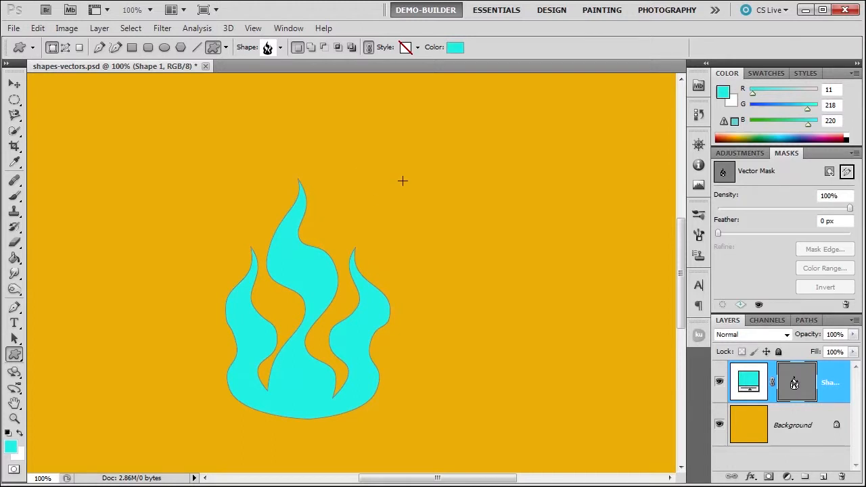
key("ctrl+z")
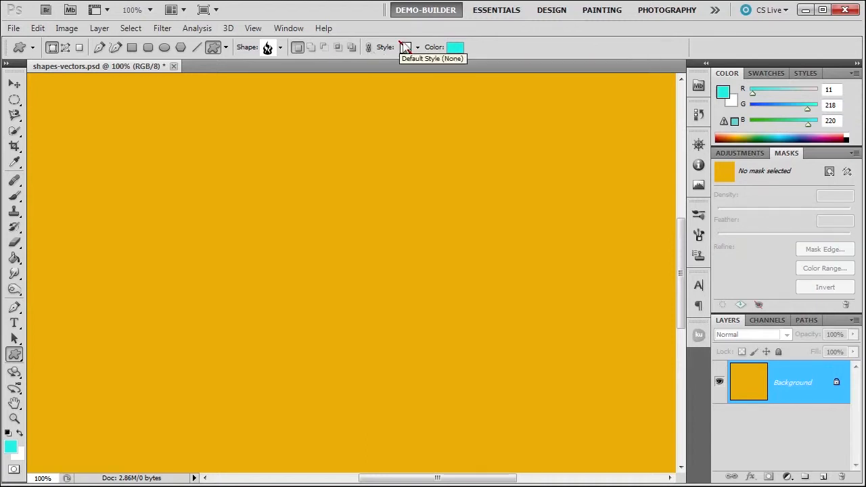
- Replace the current style presets with the Image Effects set
left_click(417, 47)
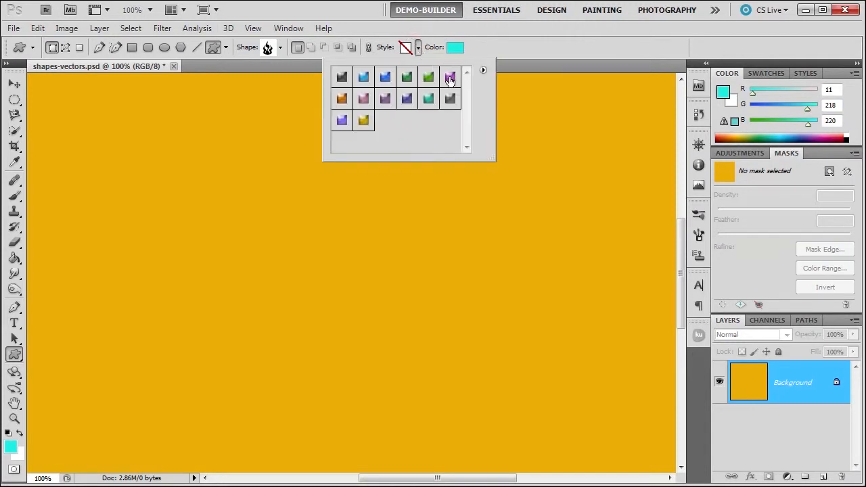
left_click(483, 70)
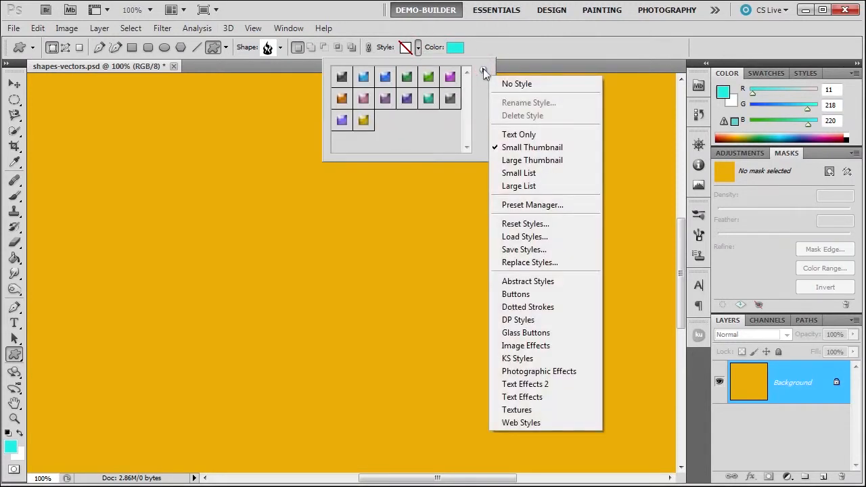
left_click(545, 347)
left_click(390, 197)
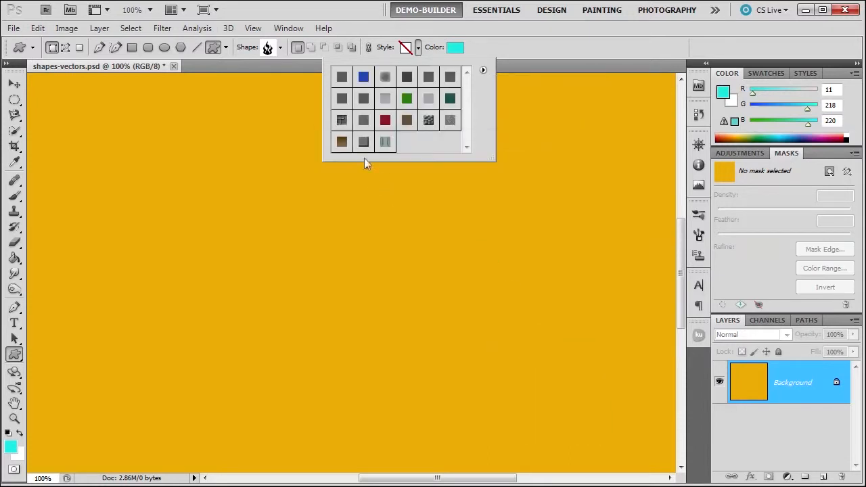
- Replace the style presets with the Web Styles set and choose the glossy red style with a shadow
left_click(483, 71)
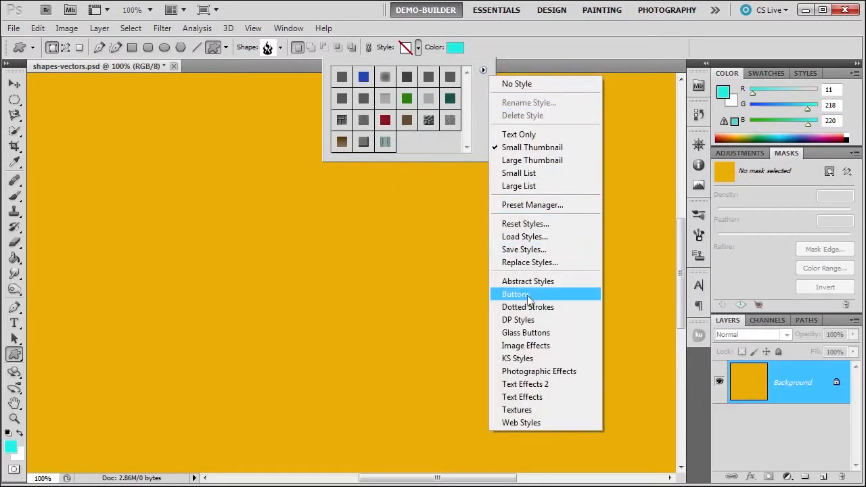
left_click(541, 421)
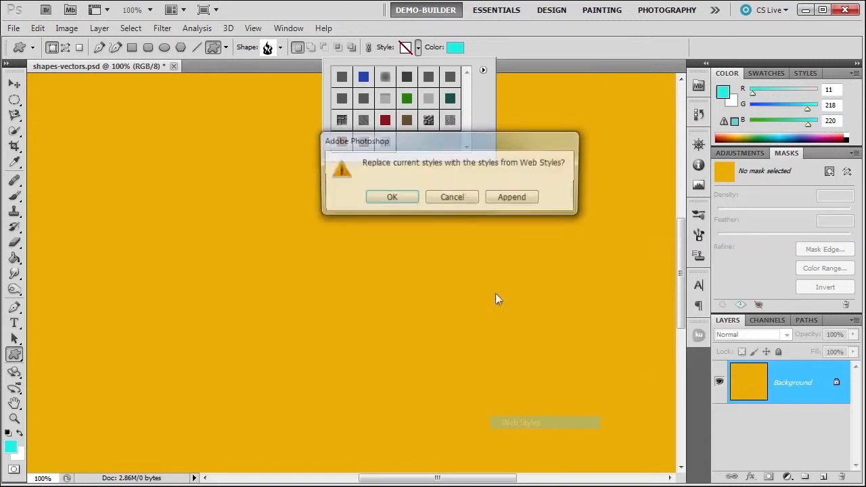
left_click(390, 197)
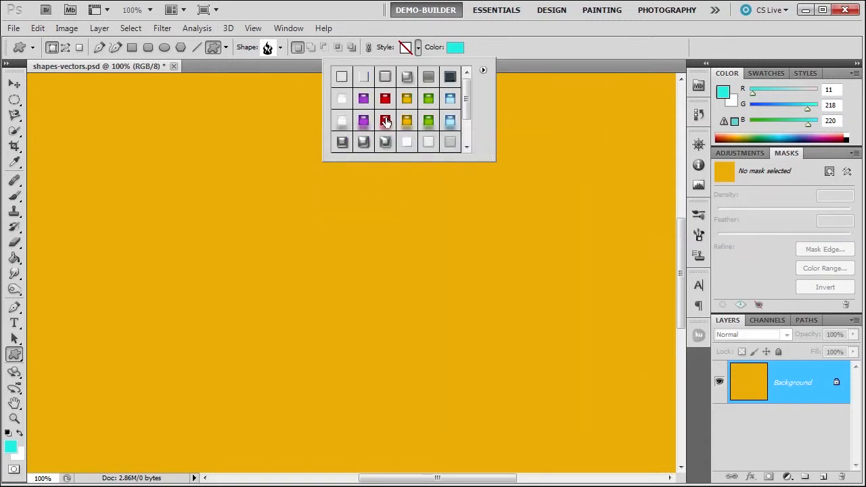
left_click(384, 119)
left_click(518, 38)
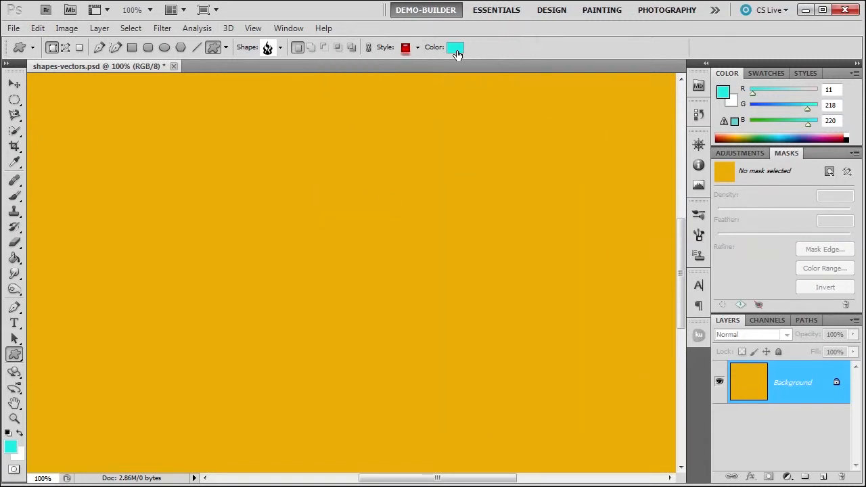
- Set the shape colour to a medium blue with hue 236°, saturation 76% and brightness 75%
left_click(455, 47)
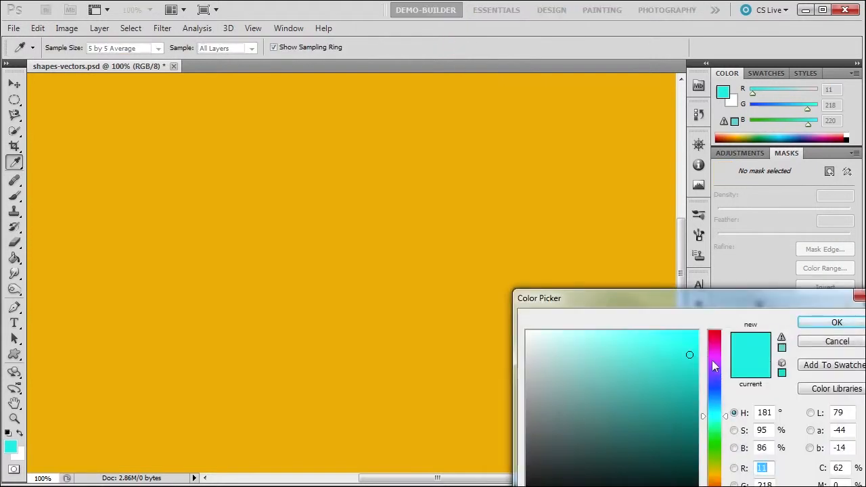
left_click(715, 482)
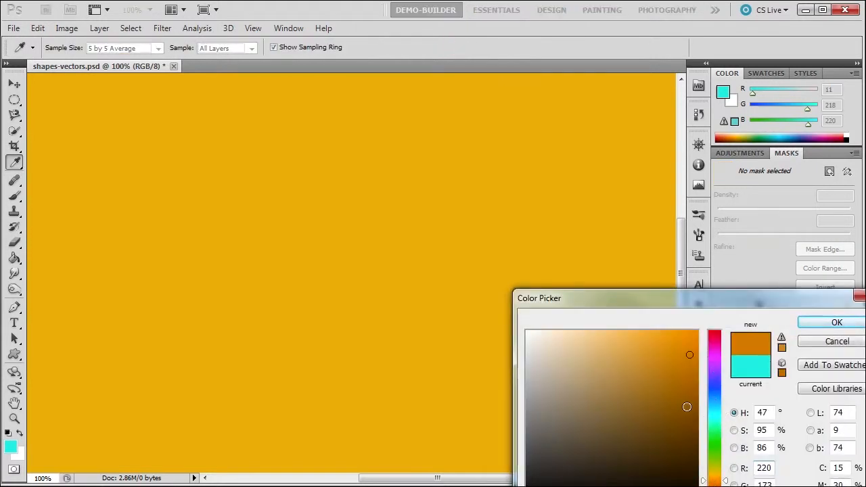
left_click(650, 337)
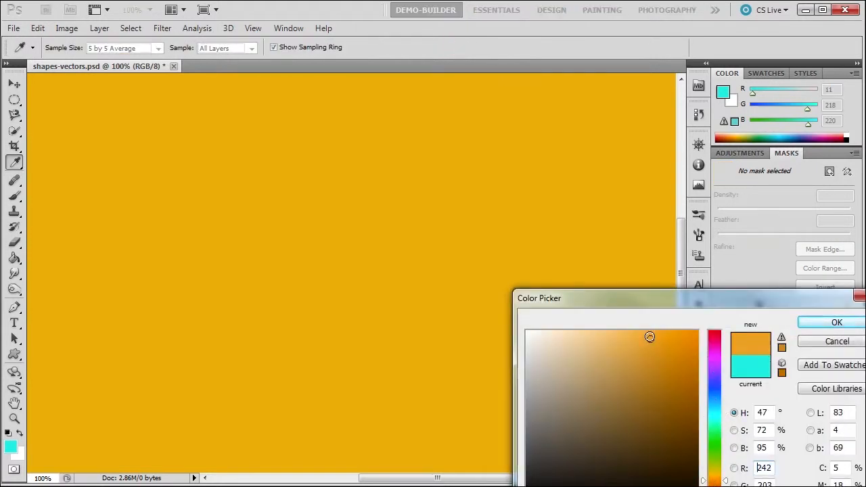
left_click(715, 482)
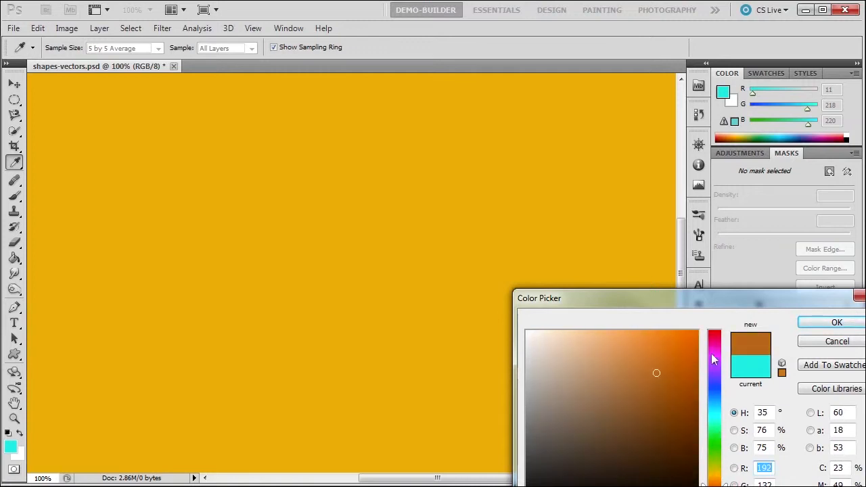
left_click_drag(713, 340, 690, 395)
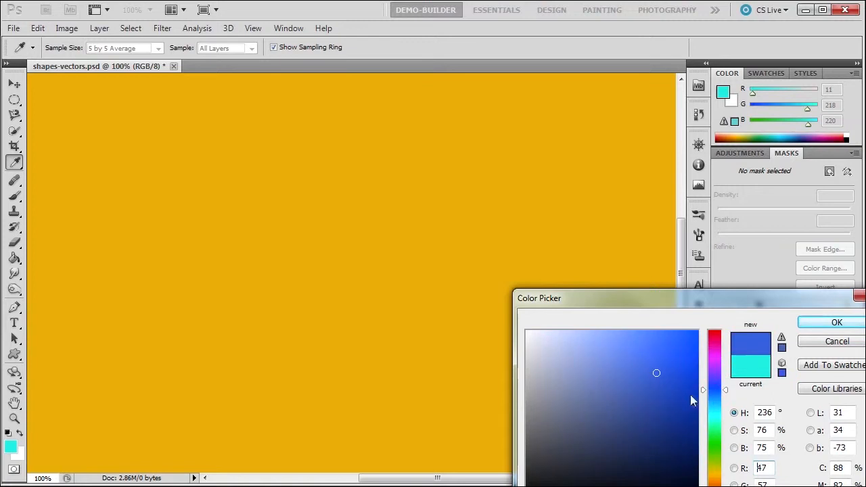
left_click(820, 323)
- Draw a large flame near the centre of the canvas and change its layer style to the glossy yellow one without a shadow
left_click_drag(254, 153, 410, 400)
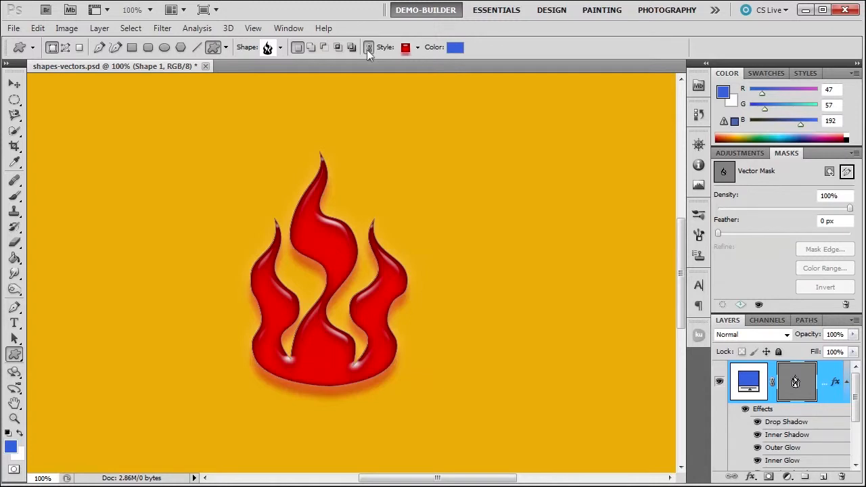
left_click(418, 47)
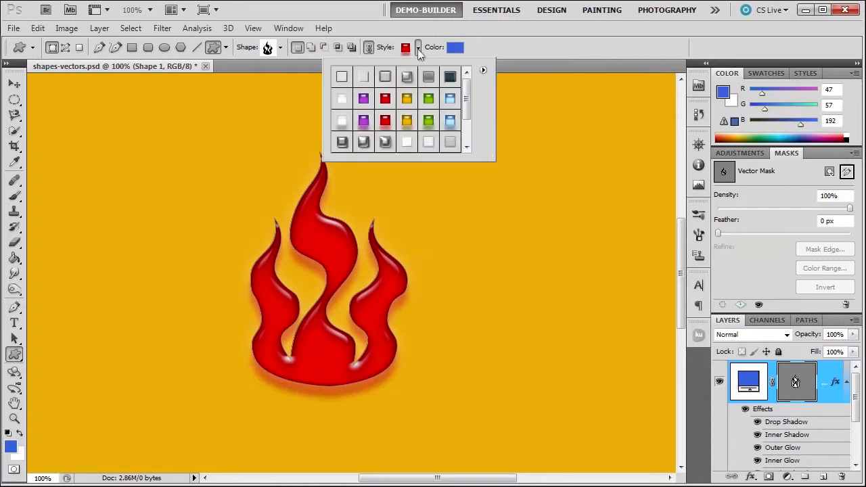
double_click(406, 98)
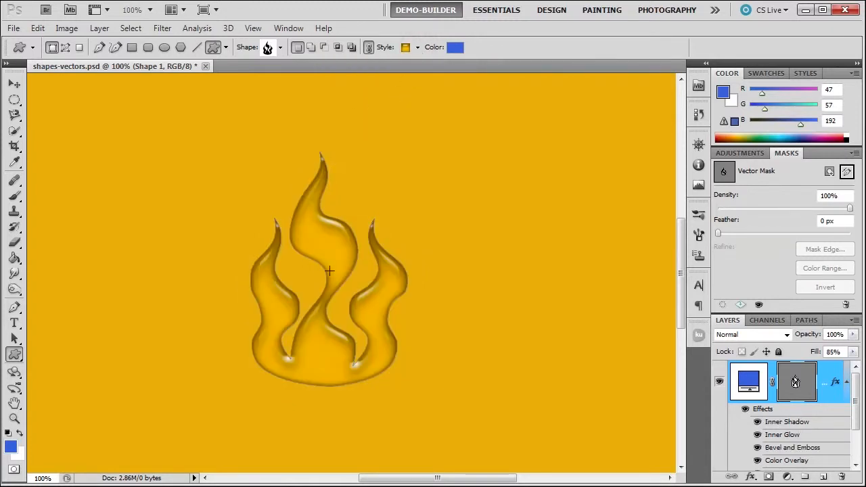
- Unlink the style setting from the current layer, choose the glossy green style, and draw a second flame to the right of the first
left_click(368, 48)
left_click(417, 47)
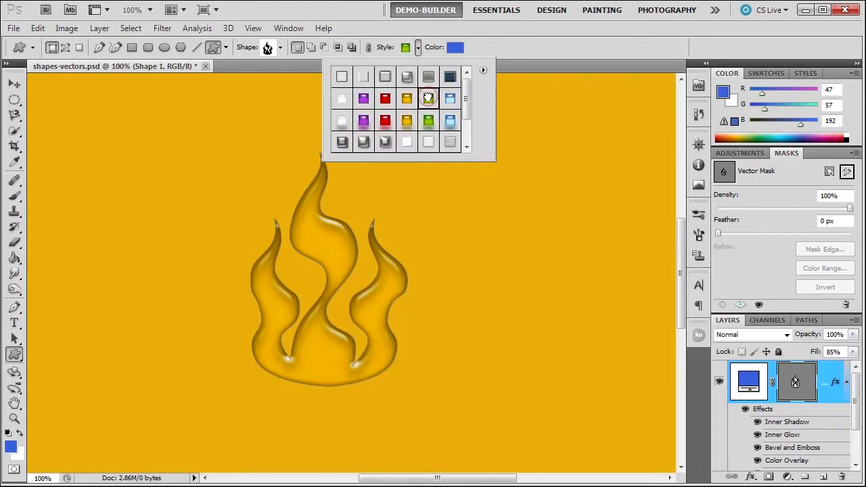
double_click(428, 99)
mouse_move(404, 130)
left_mouse_down()
mouse_move(531, 386)
mouse_move(574, 386)
left_mouse_up()
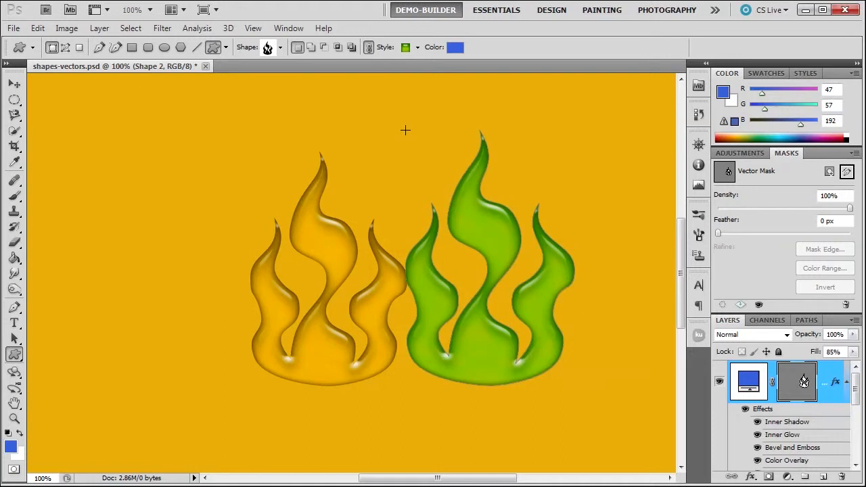
- Link the style setting to the second flame's layer and remove its effects with No Style
left_click(368, 48)
left_click(418, 48)
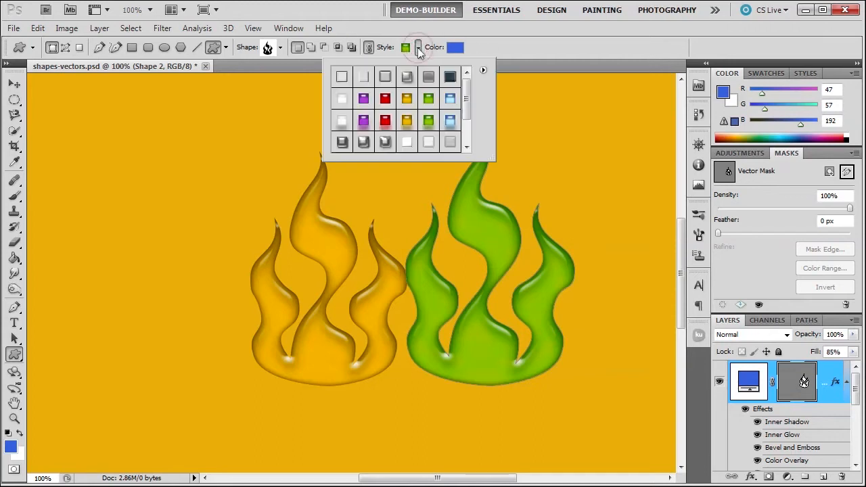
left_click(482, 70)
left_click(518, 82)
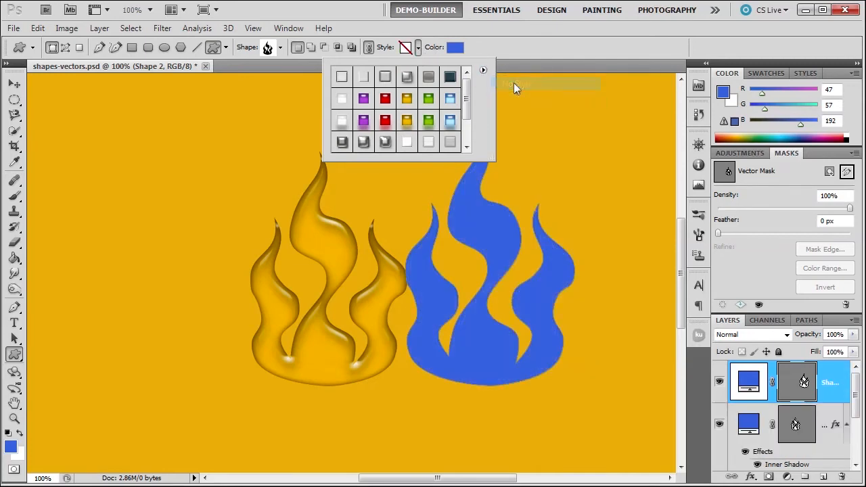
left_click(457, 54)
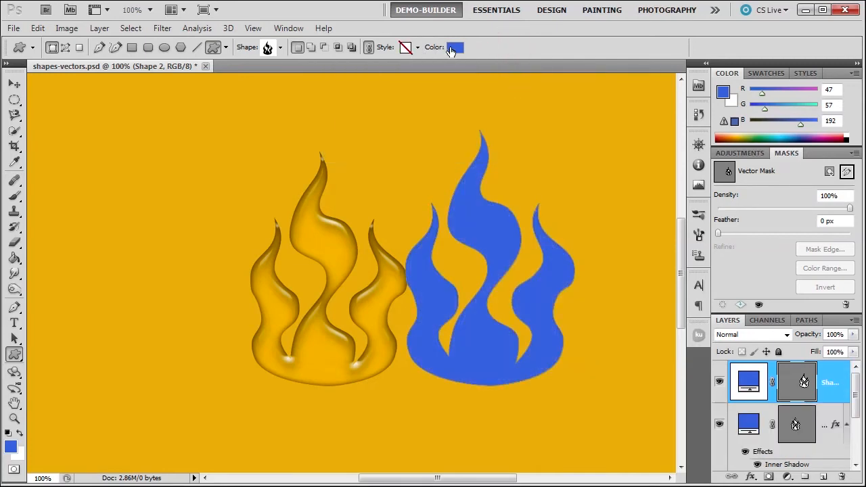